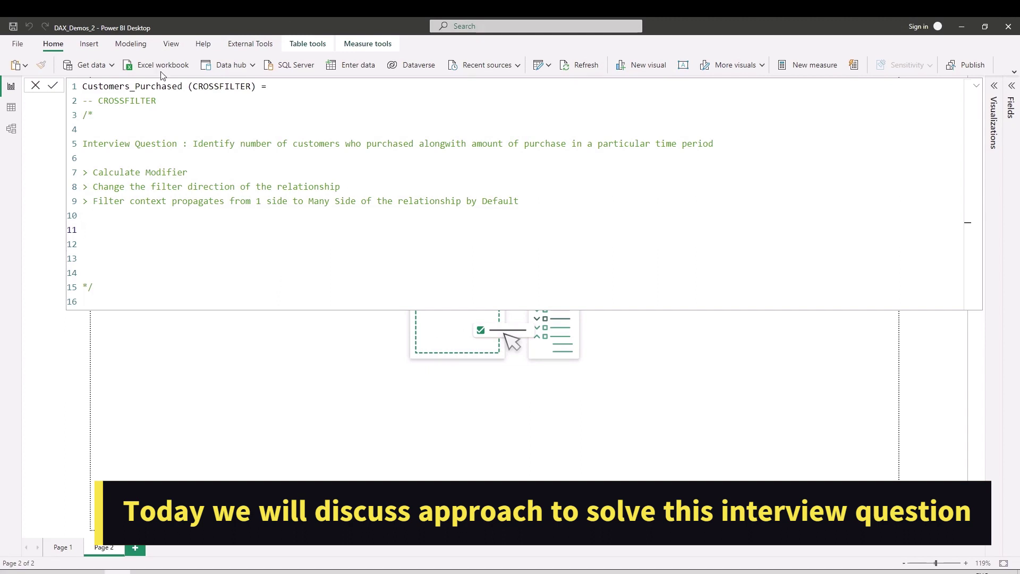
Examine the interview question in the measure's comment, marking the customers, the purchase amount and the time period.
left_click_drag(235, 144, 571, 146)
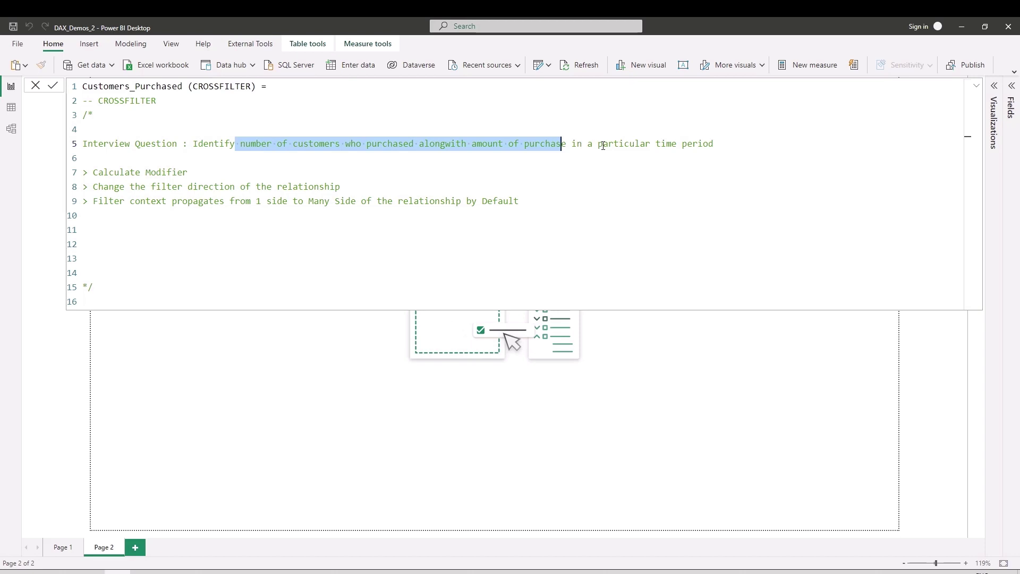
left_click(308, 146)
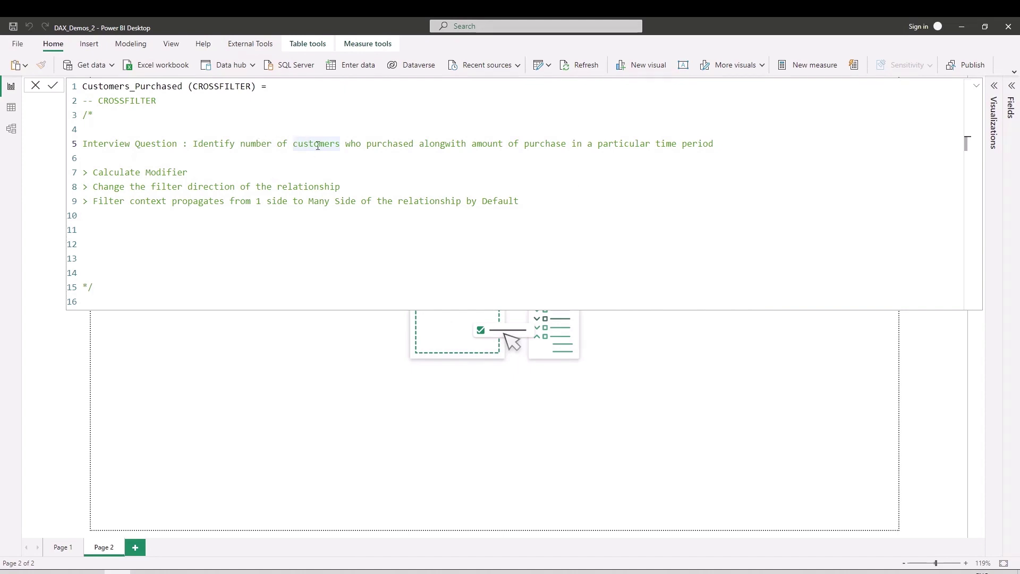
double_click(318, 144)
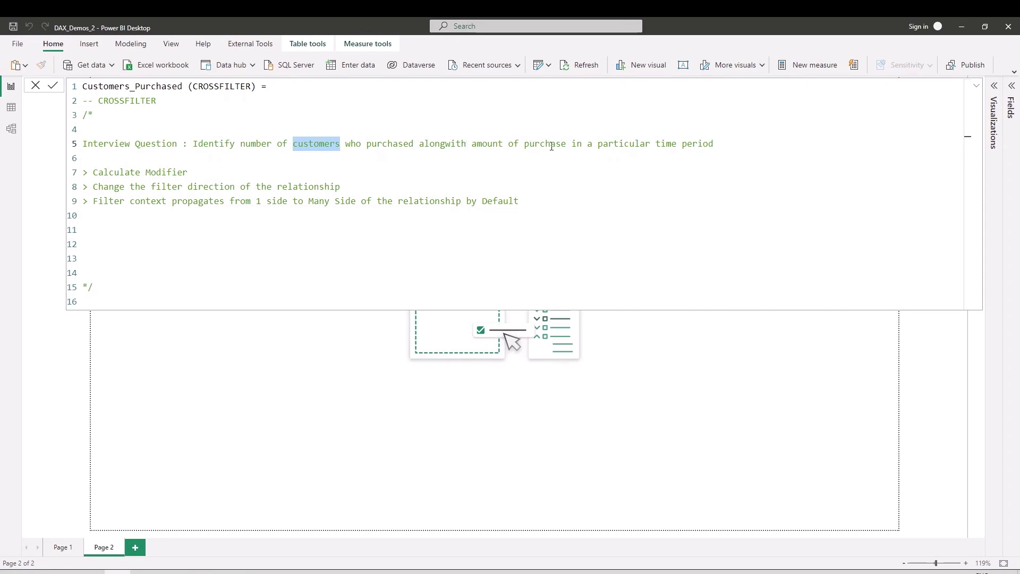
double_click(547, 144)
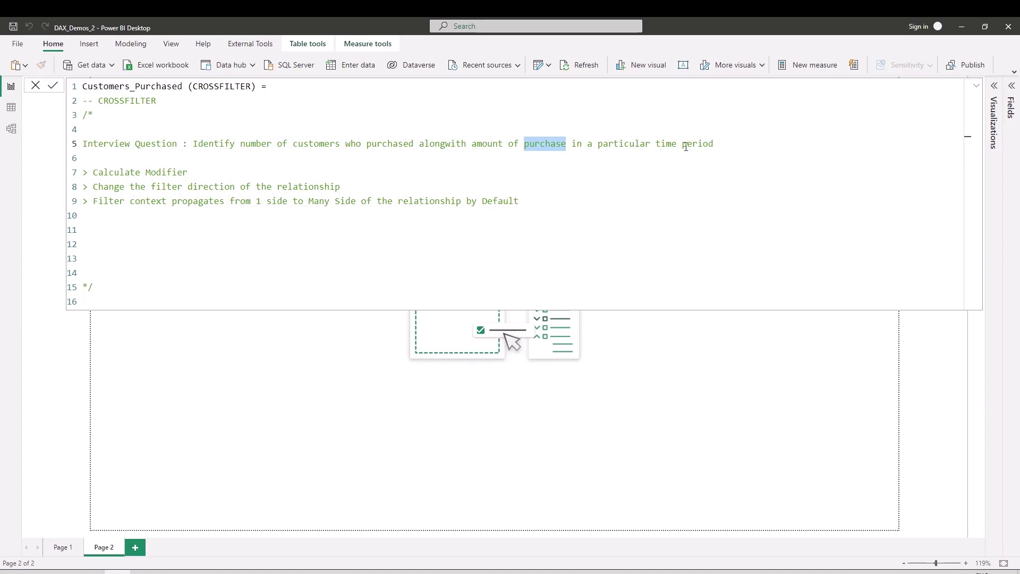
left_click_drag(658, 144, 713, 144)
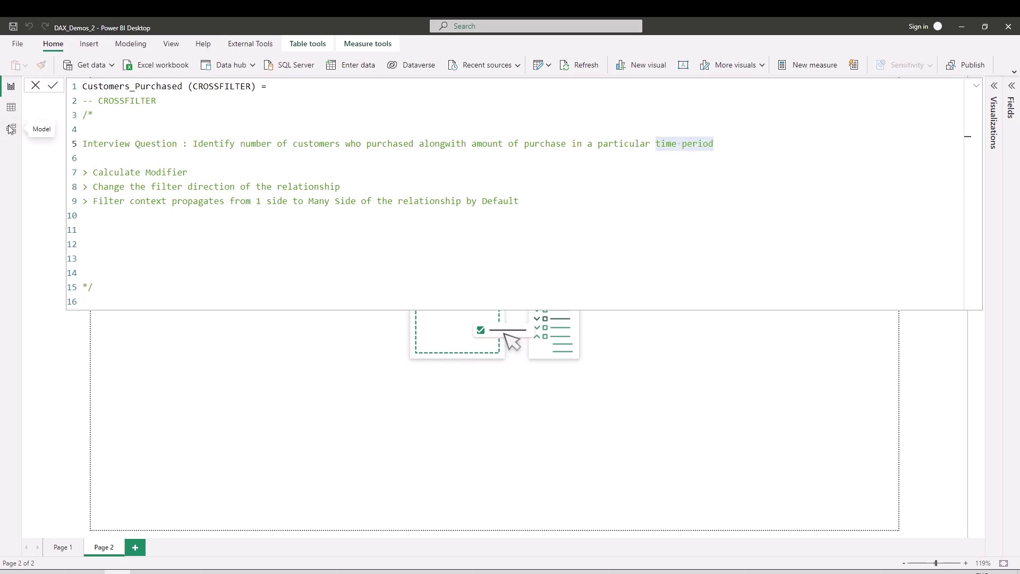
Close the measure's formula and examine the model diagram with the Sales_Data, Customer_Lookup and Date_Lookup relationships.
key("ctrl+End")
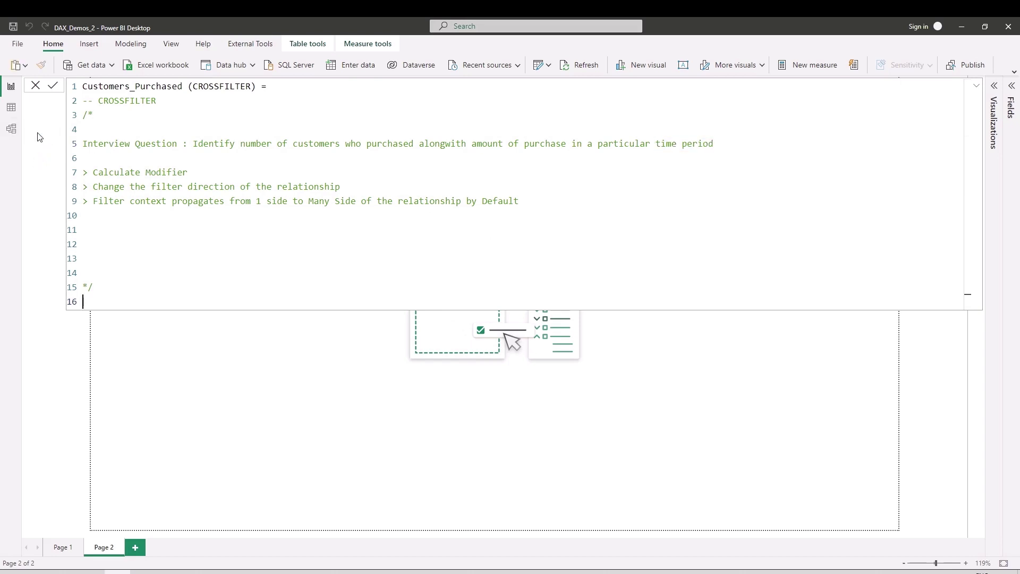
left_click(36, 86)
left_click(11, 129)
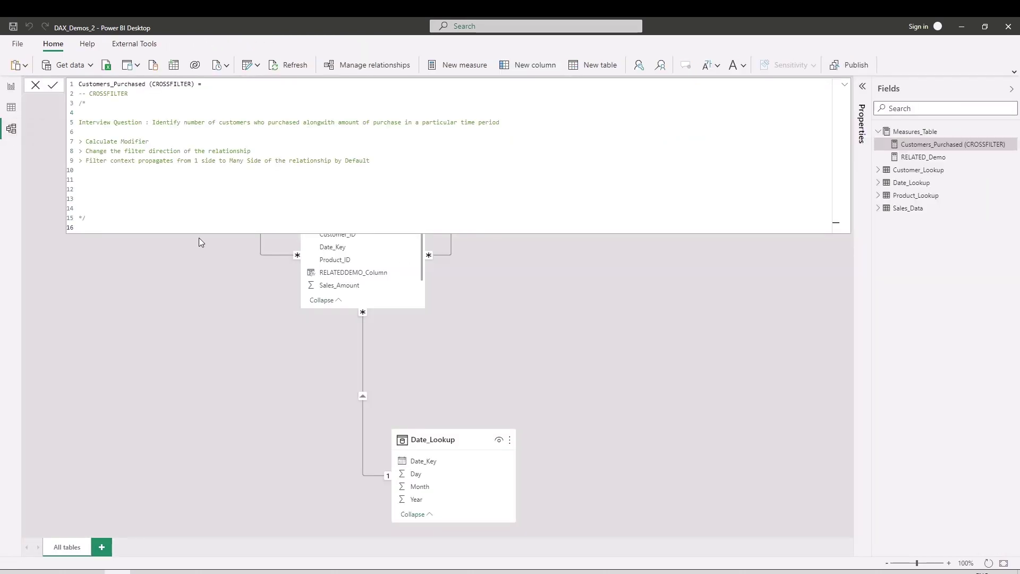
left_click(35, 86)
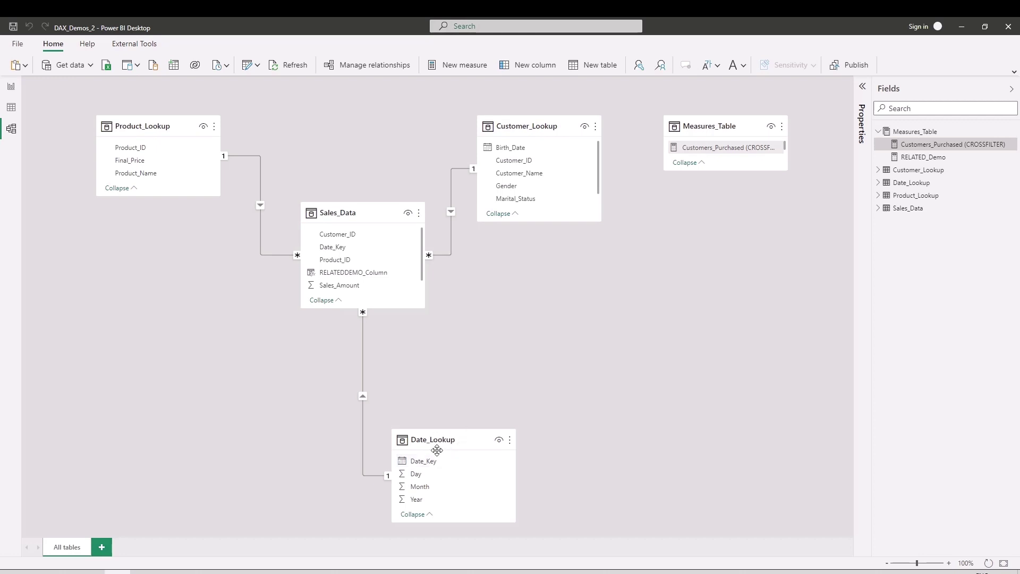
mouse_move(437, 447)
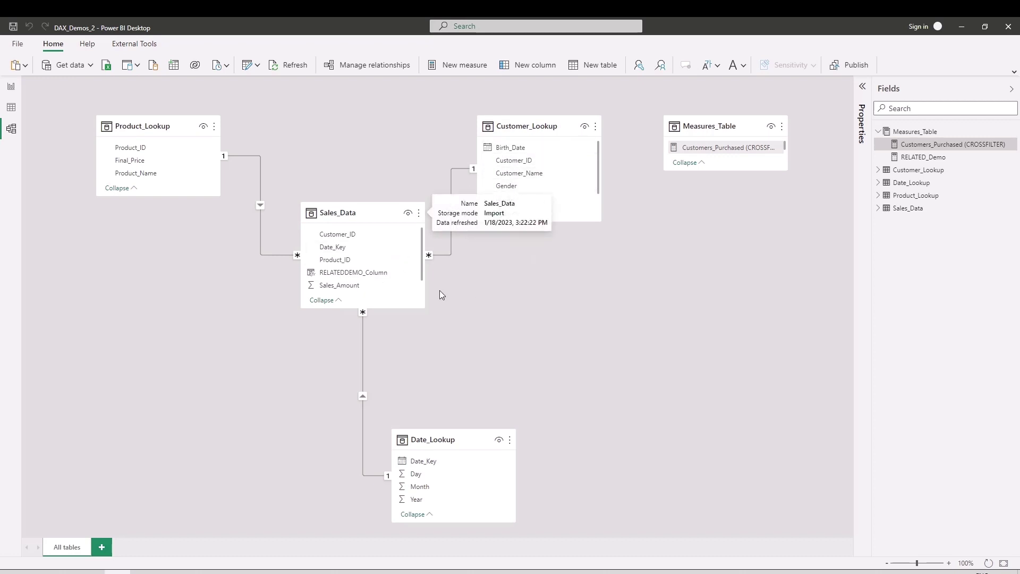
Inspect the cross filter direction options of the relationship between Sales_Data and Customer_Lookup, leaving the relationship as it is.
left_click(448, 244)
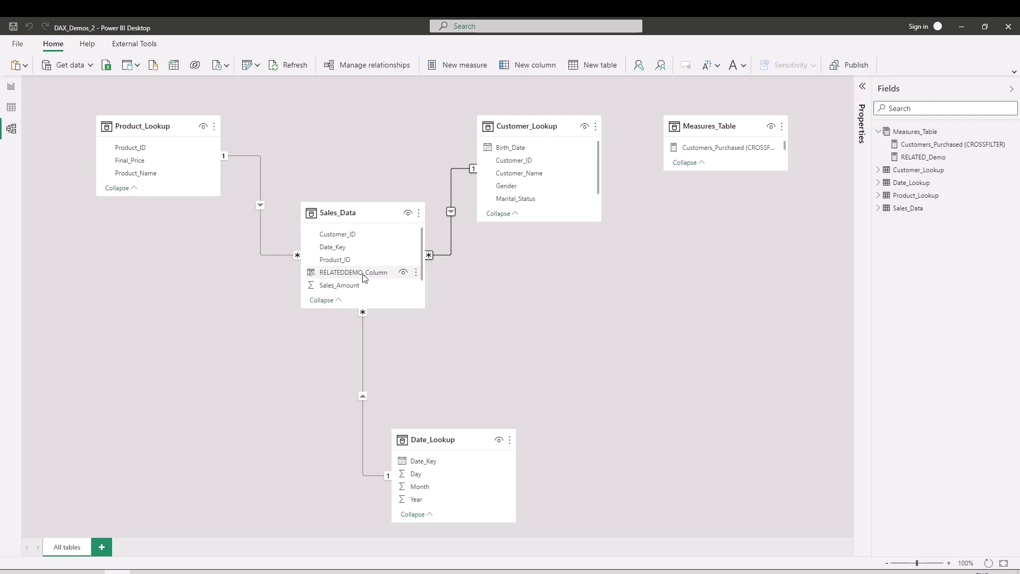
double_click(452, 239)
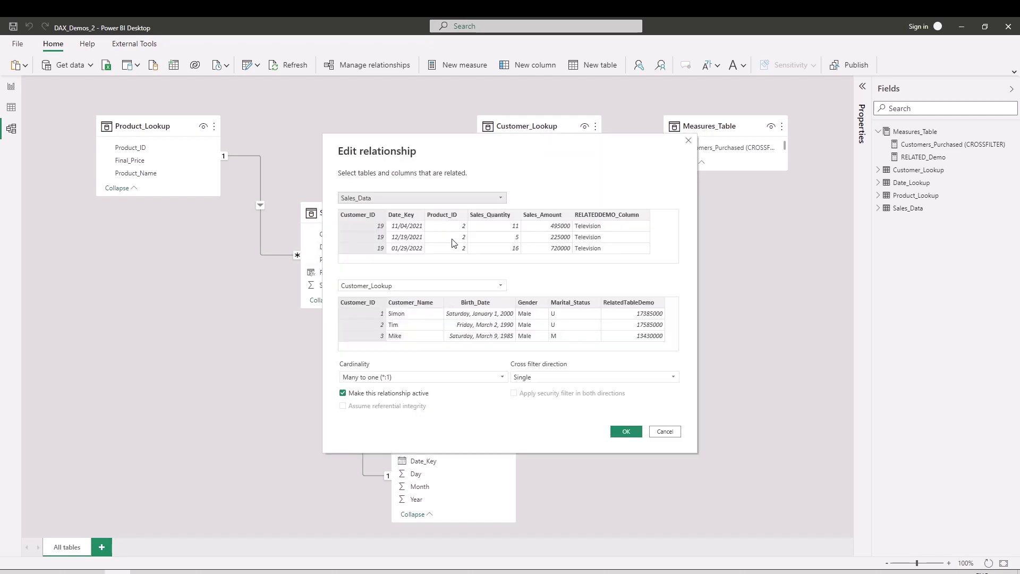
left_click(545, 378)
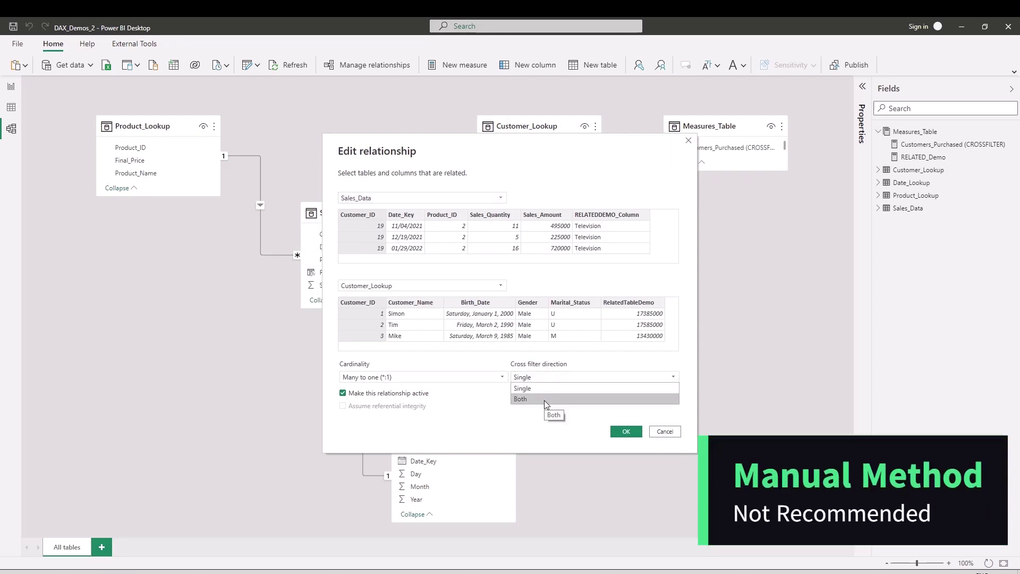
left_click(669, 431)
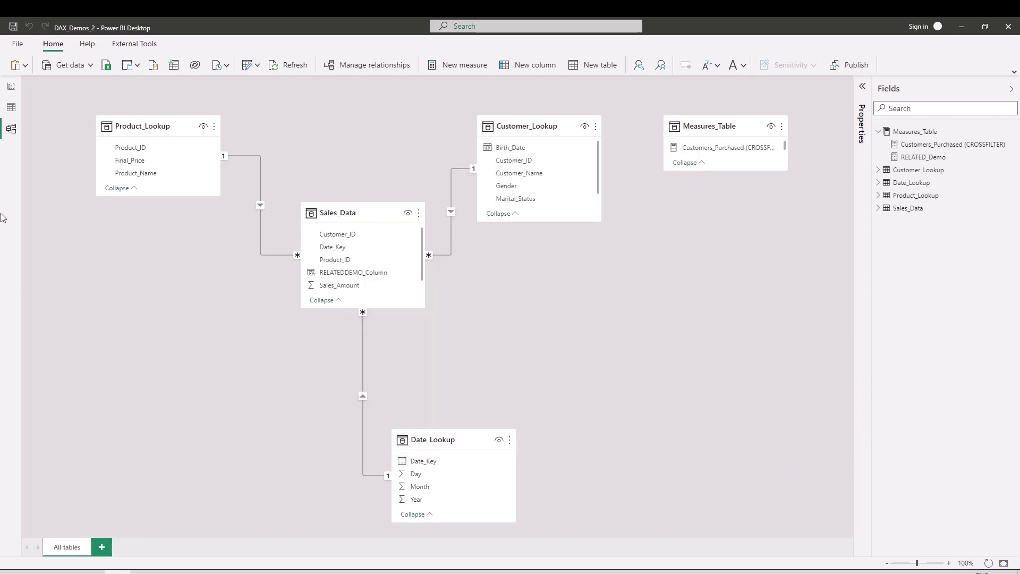
Reopen the Customers_Purchased (CROSSFILTER) measure's formula and add blank lines below the comment block.
left_click(914, 148)
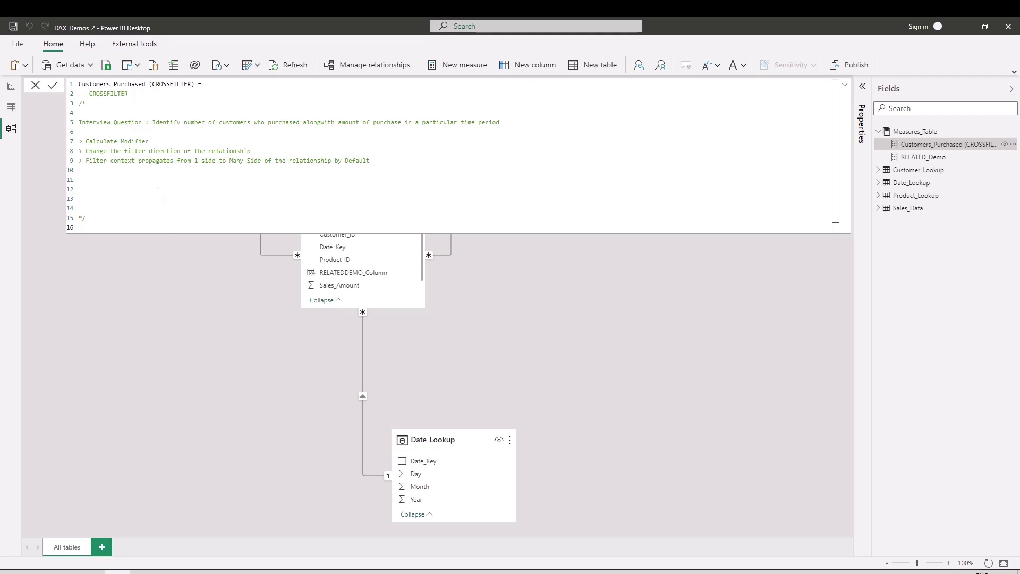
left_click(121, 223)
scroll(475, 180, "up", 2, "ctrl")
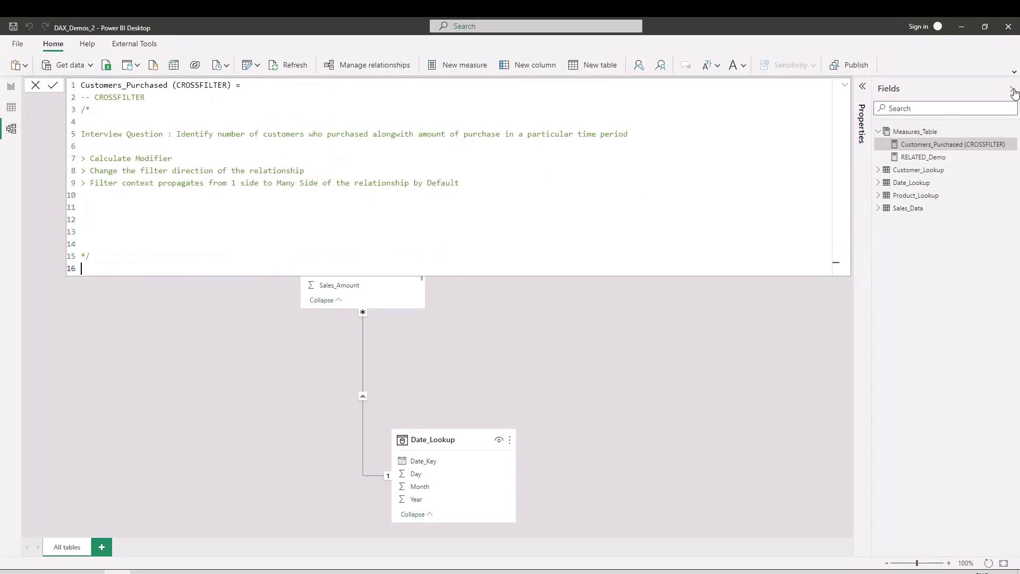
left_click(1013, 91)
left_click(104, 262)
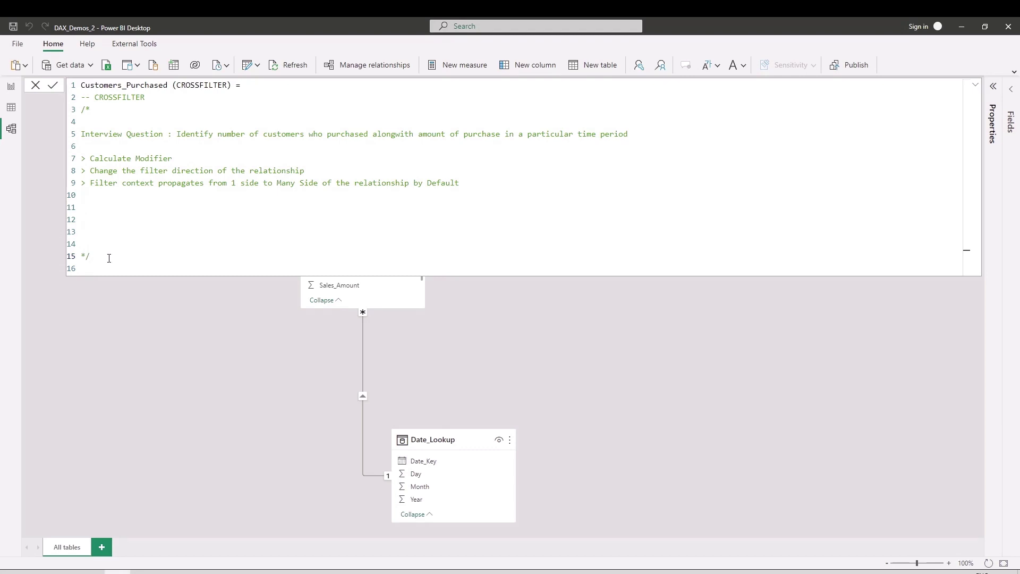
key("Return")
key("Return")
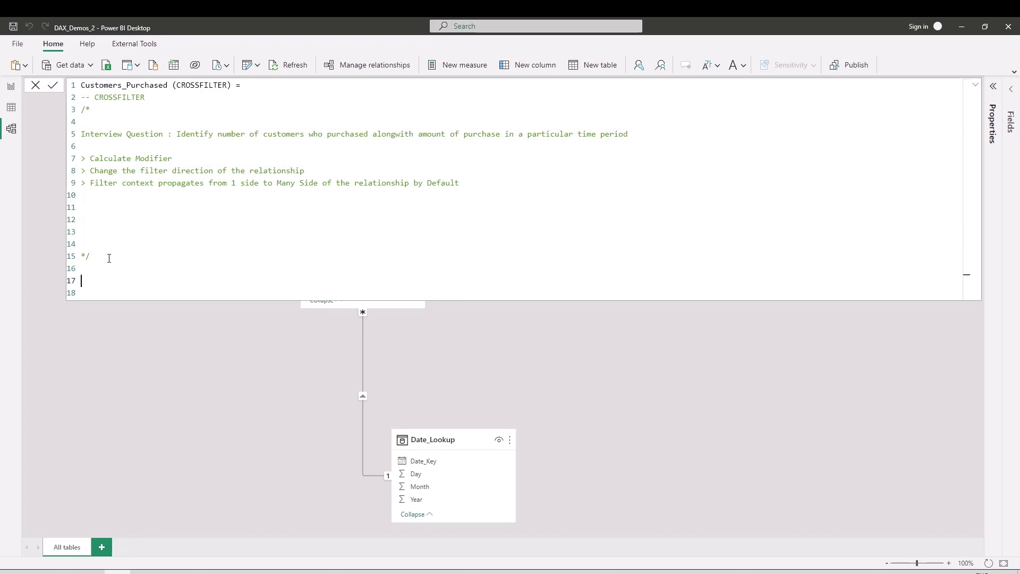
Define the Customers_Purchased (CROSSFILTER) measure as COUNTROWS(Customer_Lookup).
type("COUN")
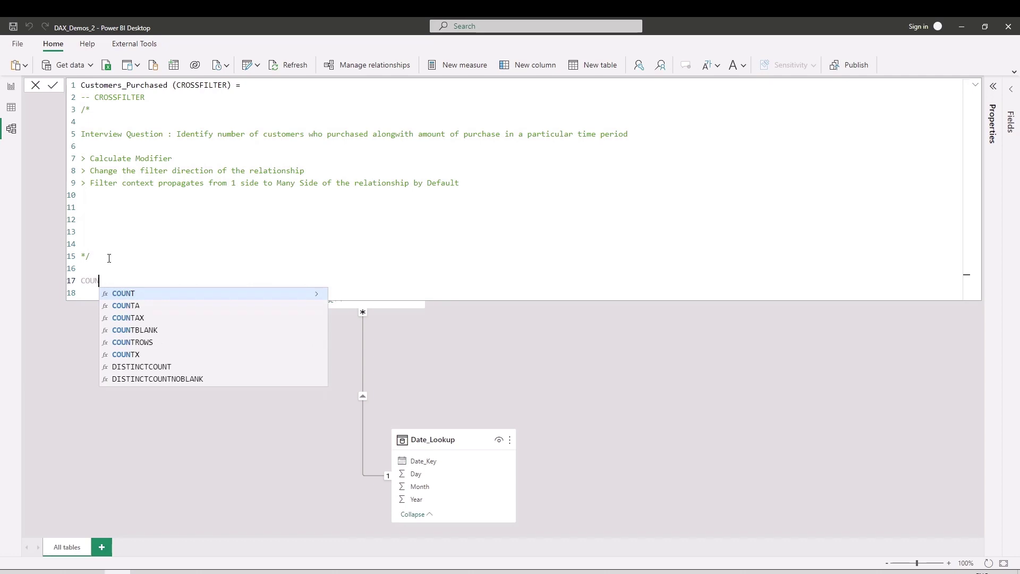
key("Down")
key("Down")
key("Down")
key("Down")
key("Tab")
type("C")
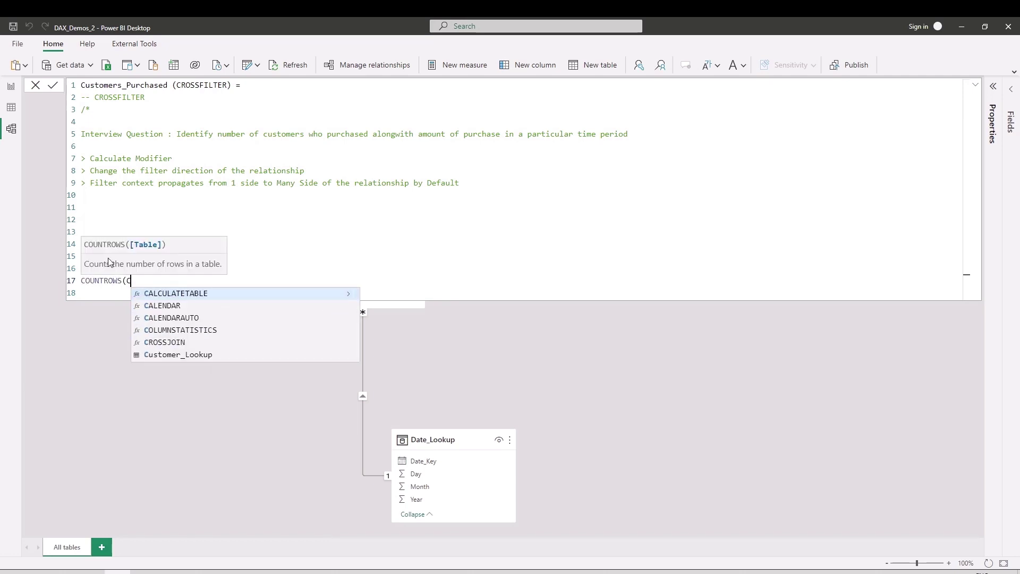
type("us")
key("Tab")
type(")")
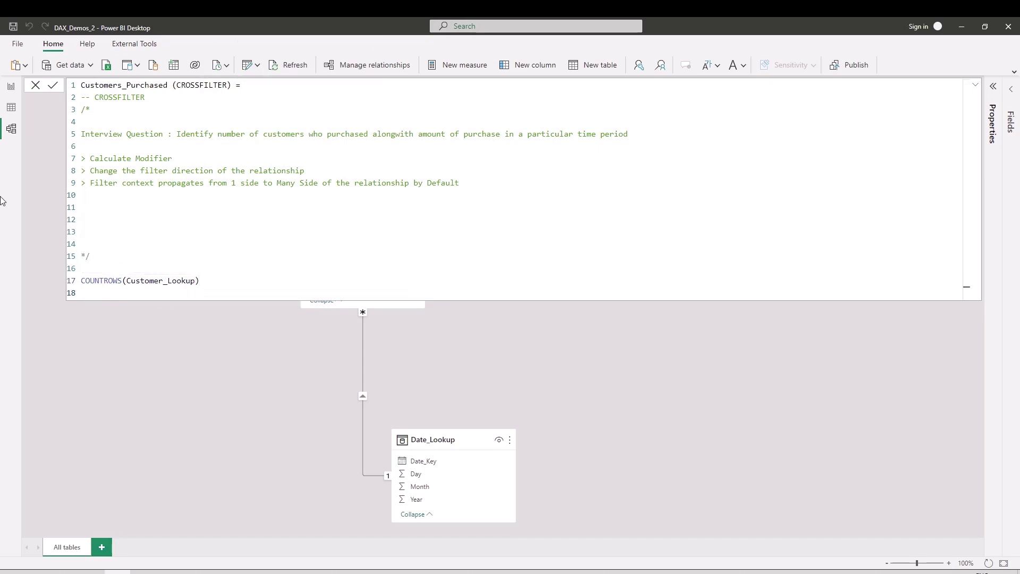
Add an empty matrix visual to Page 2 of the report and show the available data fields.
left_click(9, 88)
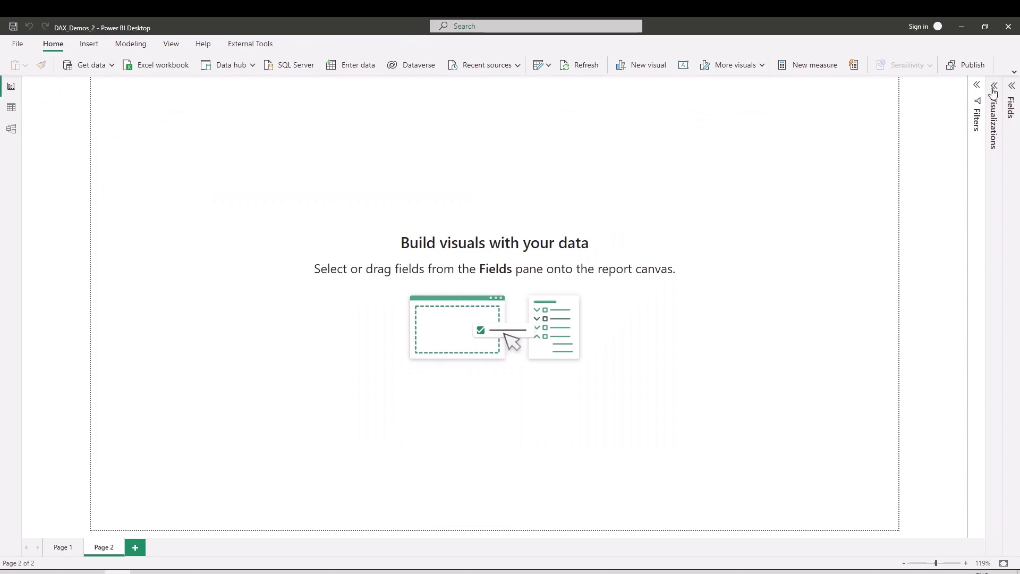
left_click(993, 87)
left_click(948, 201)
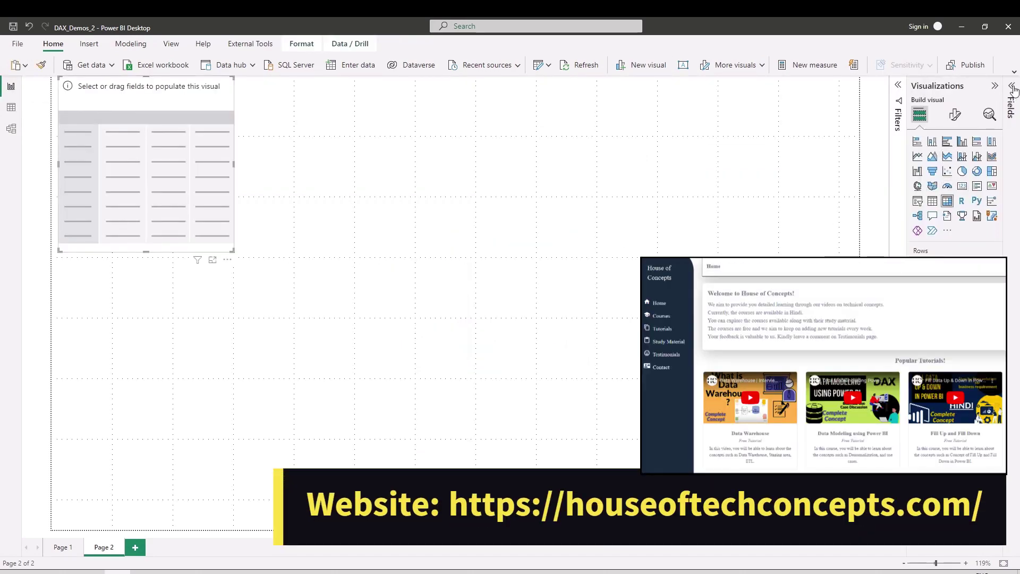
left_click(1013, 88)
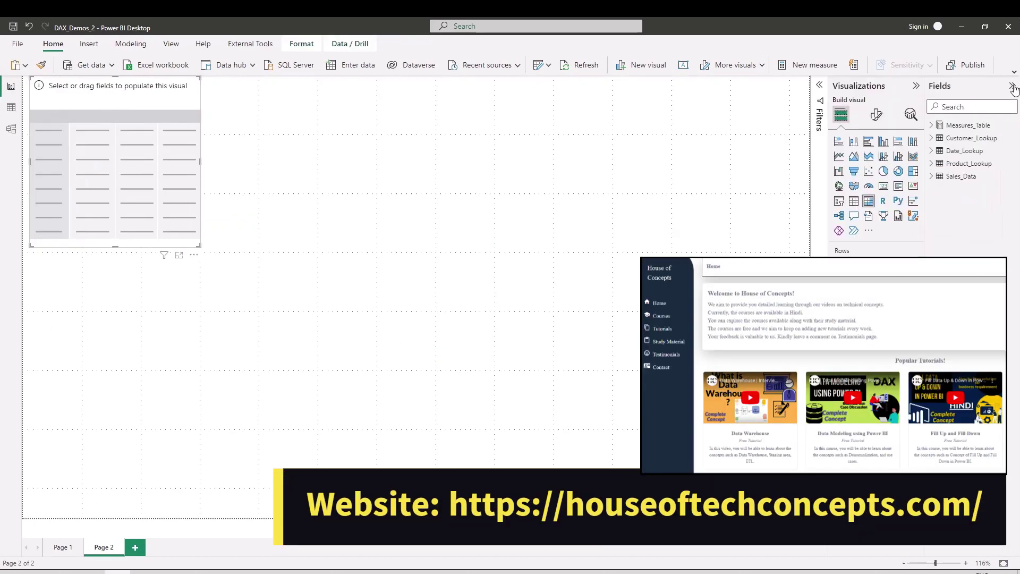
Put Date_Key from Date_Lookup on the matrix rows, as plain Date_Key values instead of the date hierarchy.
left_click(932, 164)
left_click(932, 164)
left_click(931, 138)
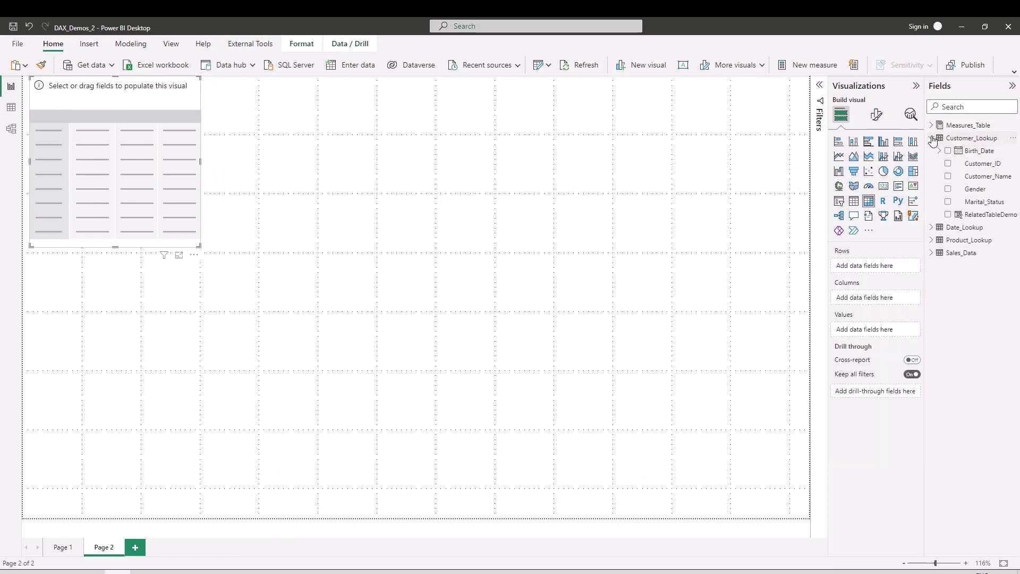
left_click(932, 138)
left_click(931, 150)
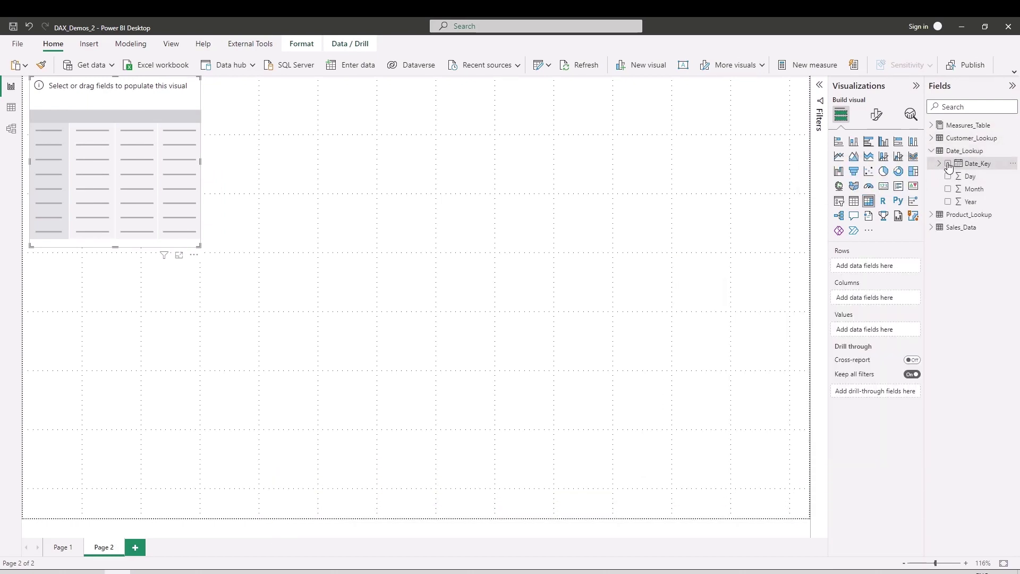
left_click(949, 164)
left_click(906, 266)
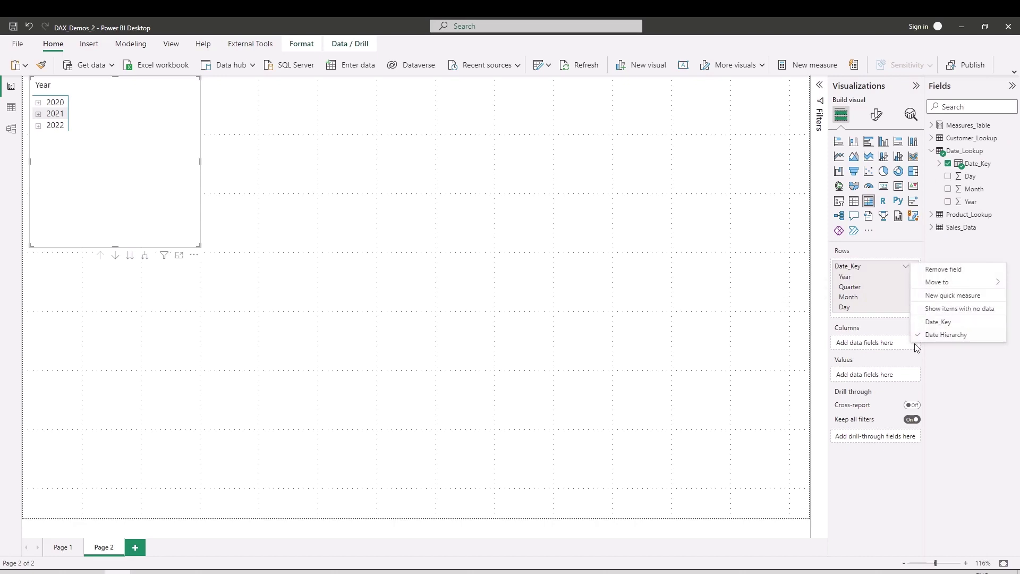
left_click(938, 322)
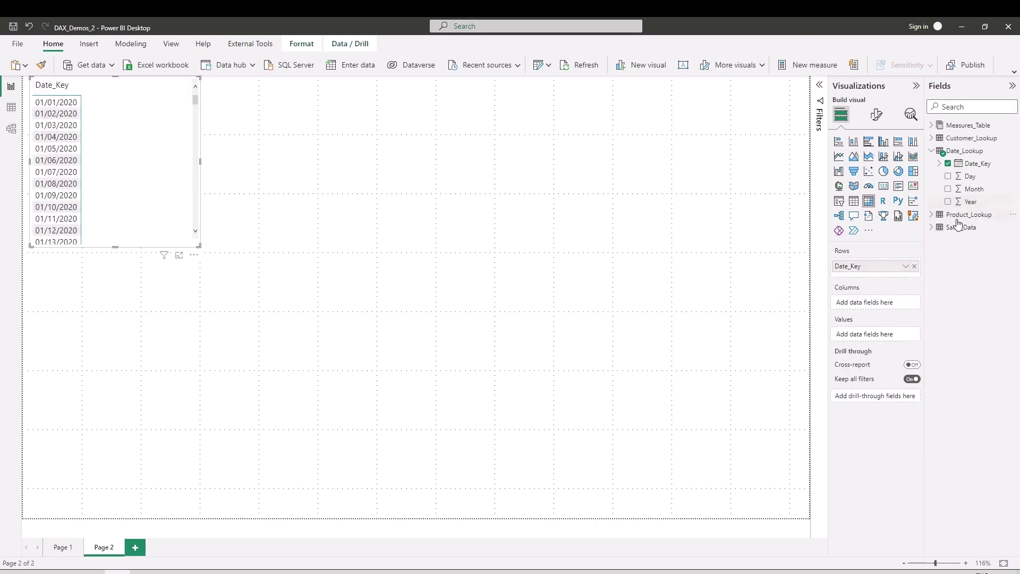
Add Sales_Amount from Sales_Data and the Customers_Purchased (CROSSFILTER) measure to the matrix values.
left_click(932, 228)
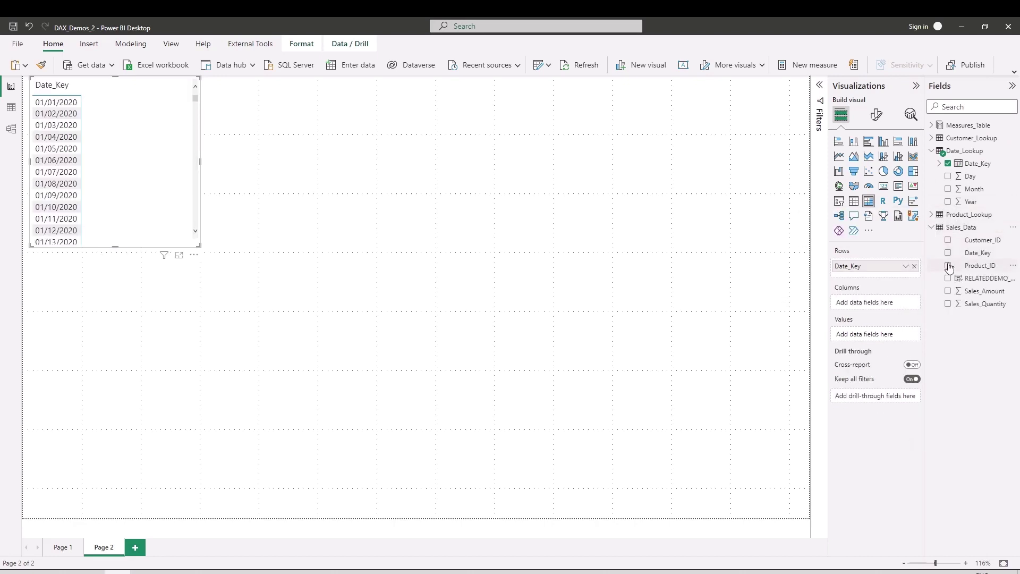
left_click(948, 291)
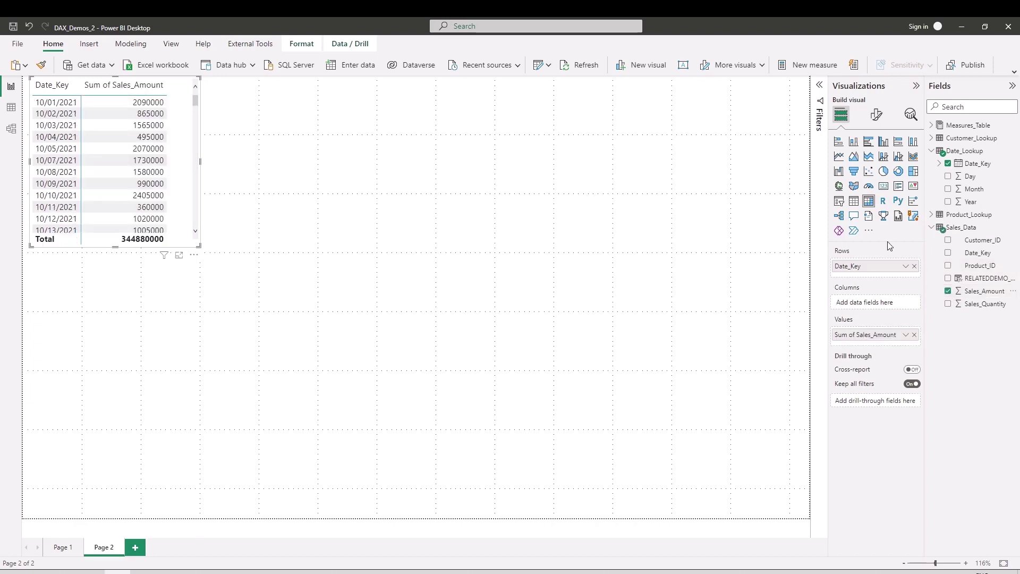
left_click(932, 227)
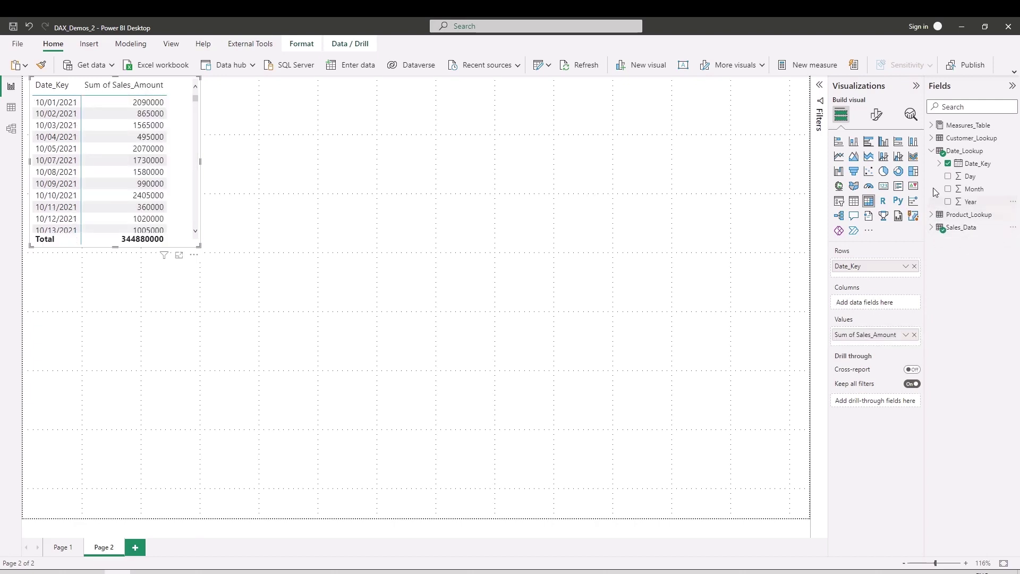
left_click(931, 125)
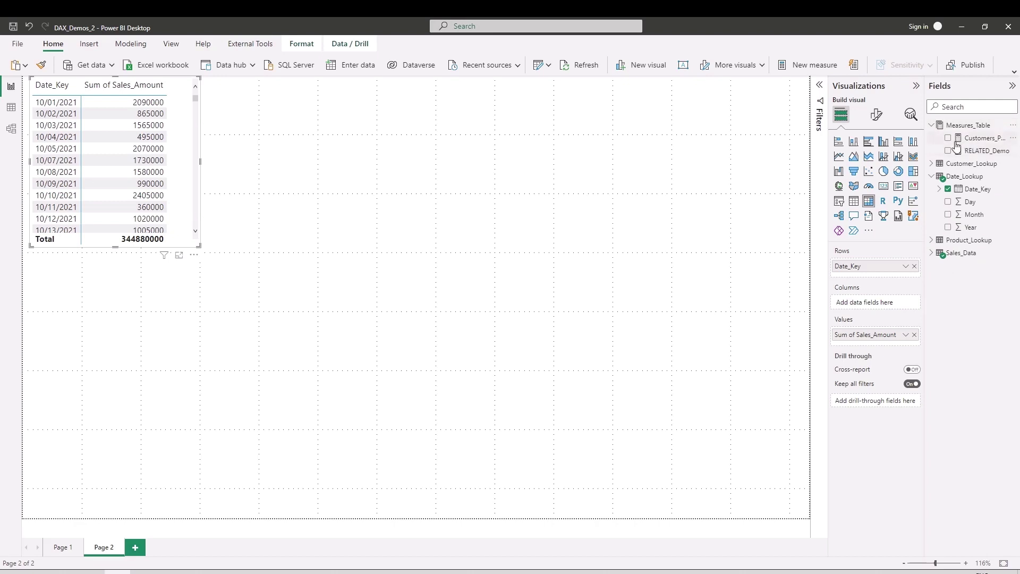
left_click(948, 138)
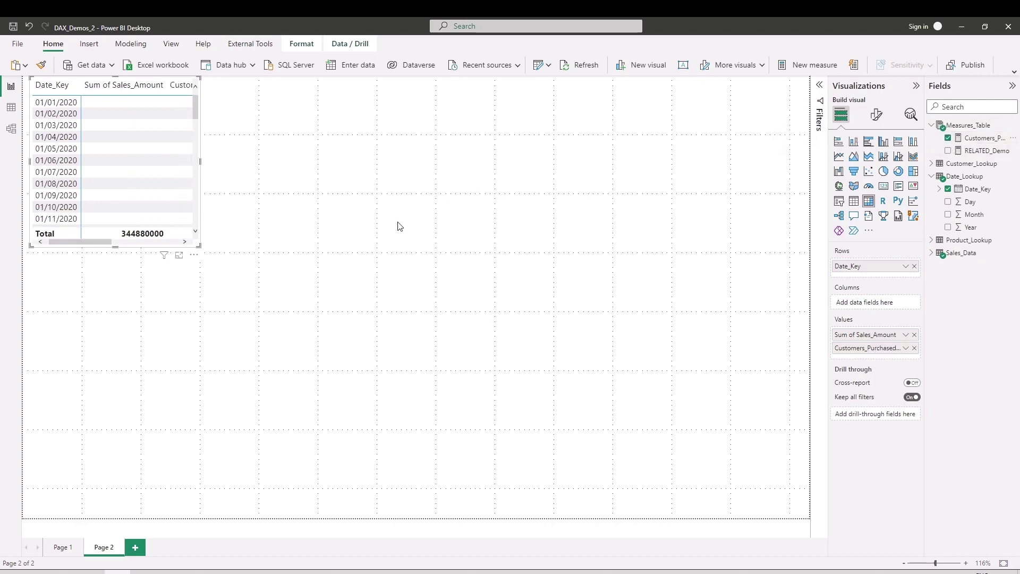
Enlarge the matrix until all its columns fit, and sort it by Sum of Sales_Amount in descending order.
left_click_drag(200, 246, 463, 442)
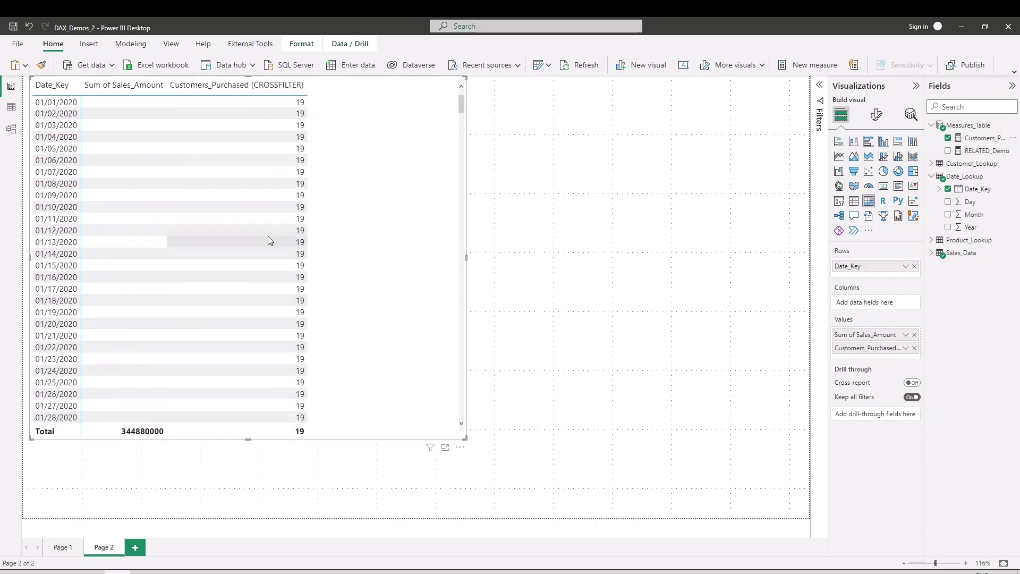
left_click(151, 89)
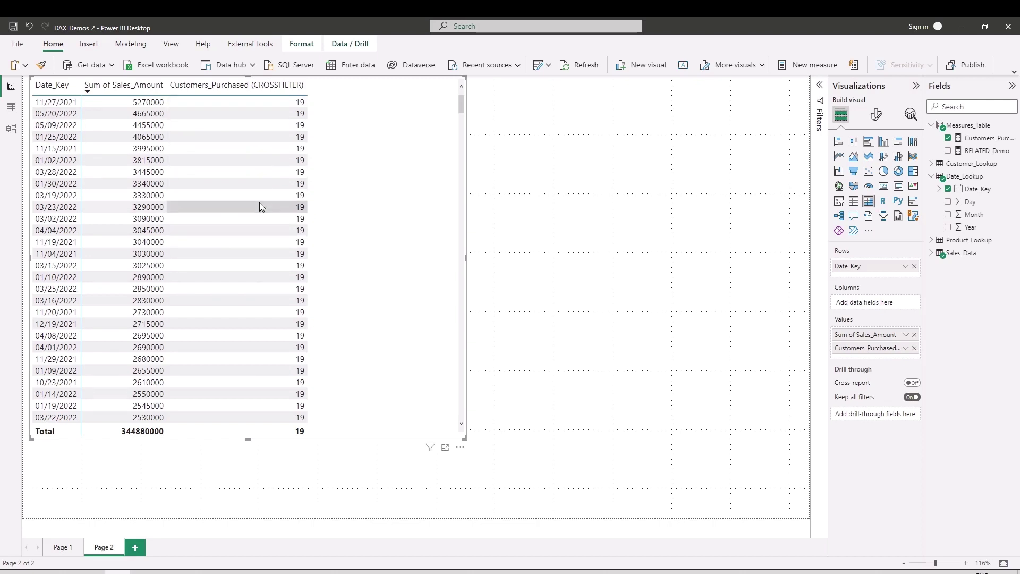
Examine the relationship between Sales_Data and Customer_Lookup in the model and the notes in the Customers_Purchased (CROSSFILTER) measure.
left_click(12, 130)
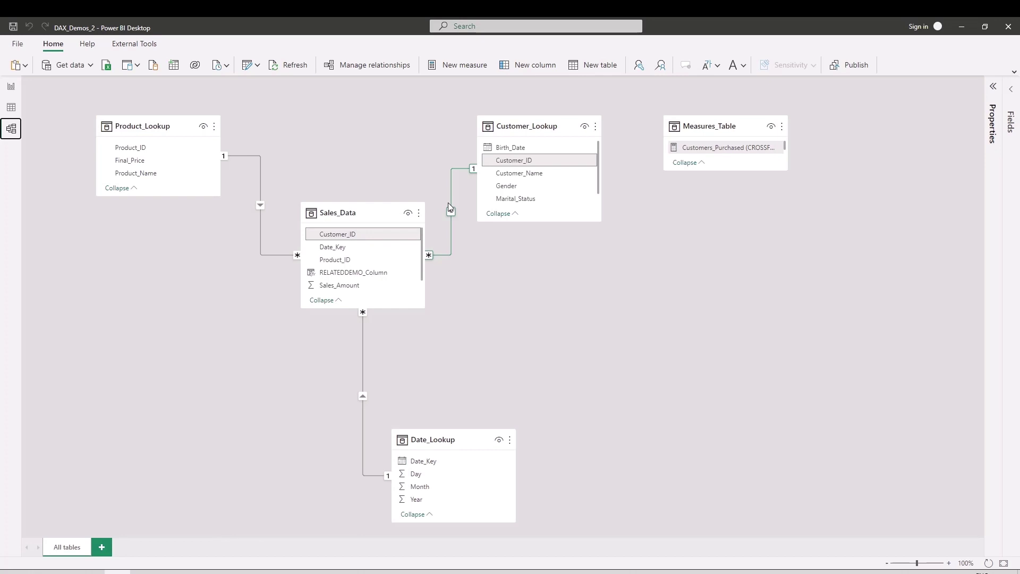
left_click(12, 88)
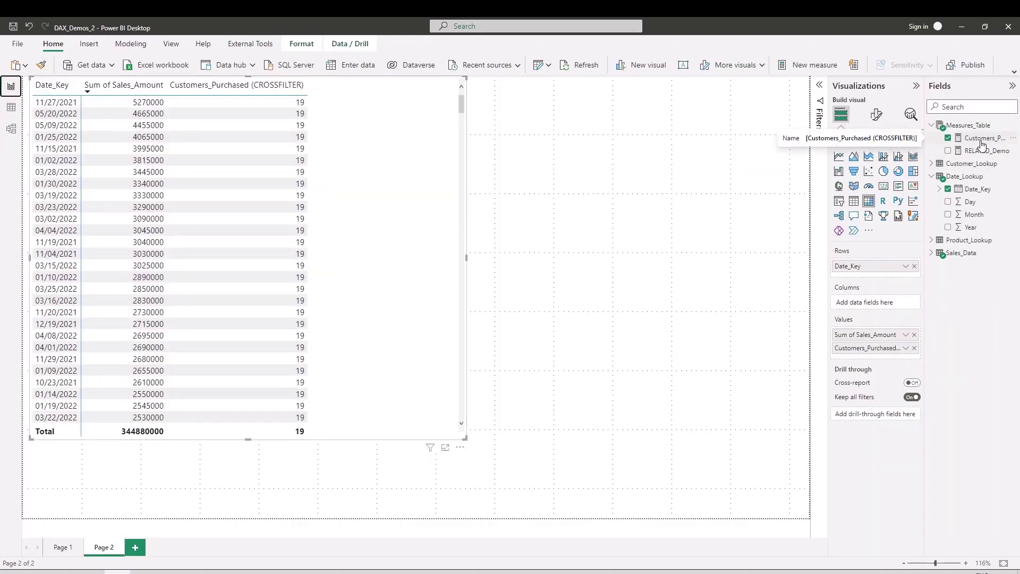
left_click(981, 140)
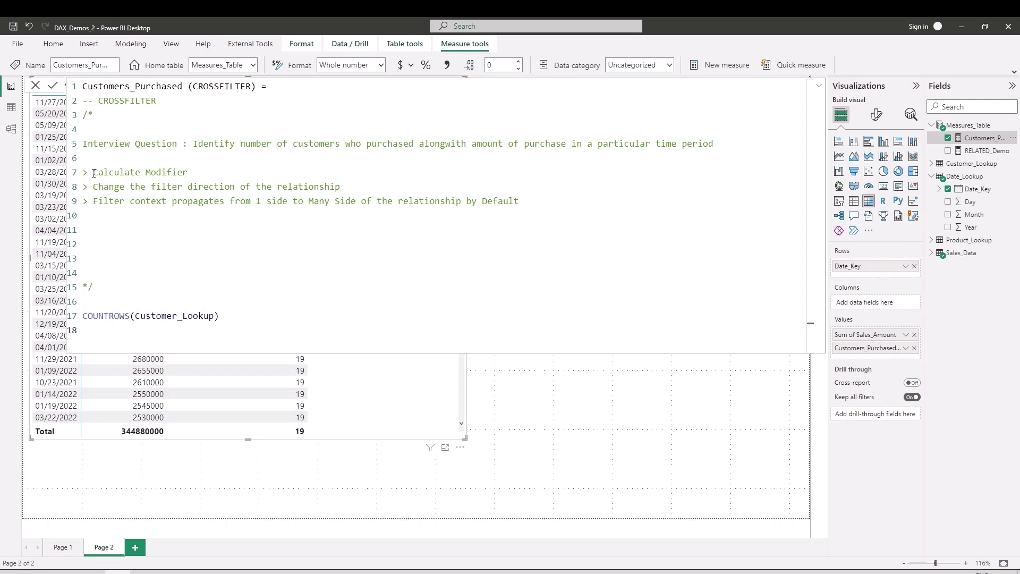
left_click_drag(93, 173, 199, 173)
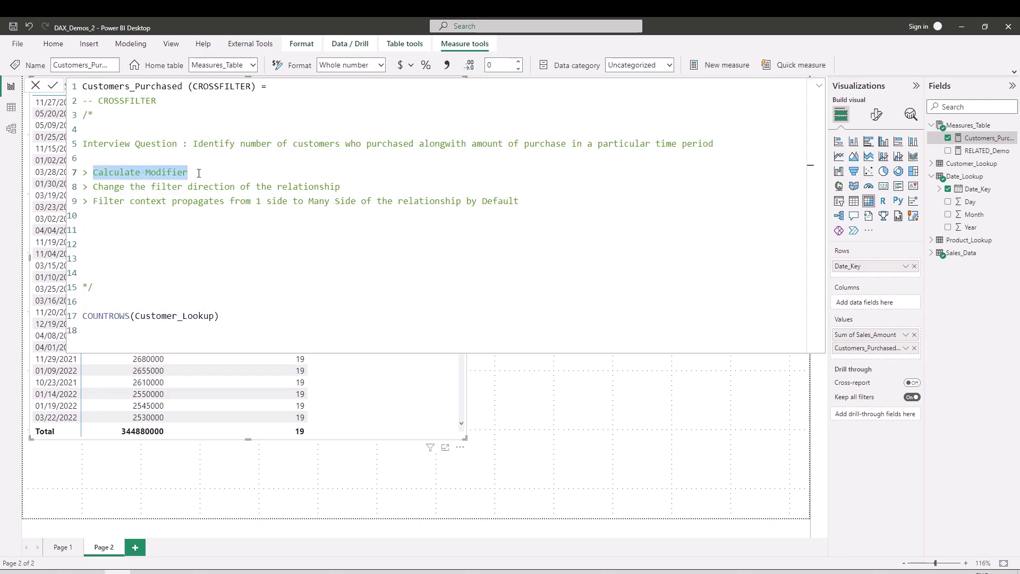
left_click(109, 186)
left_click_drag(109, 186, 343, 190)
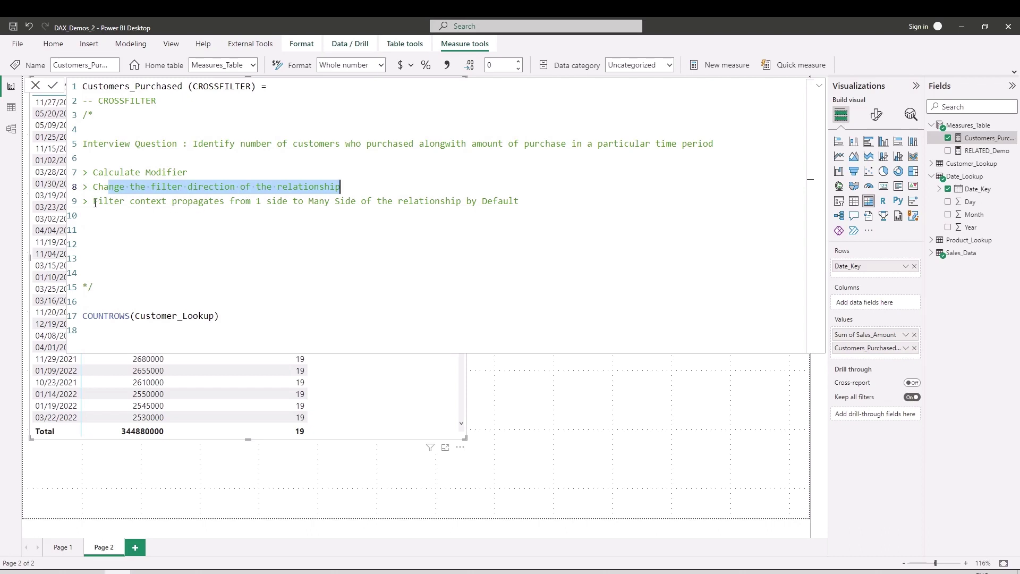
left_click_drag(95, 203, 262, 203)
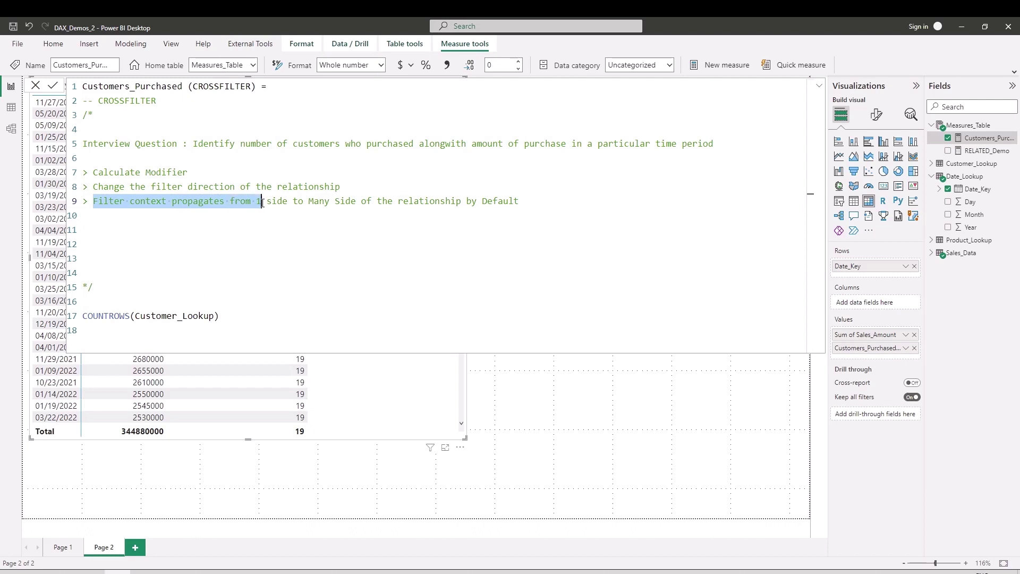
left_click(11, 128)
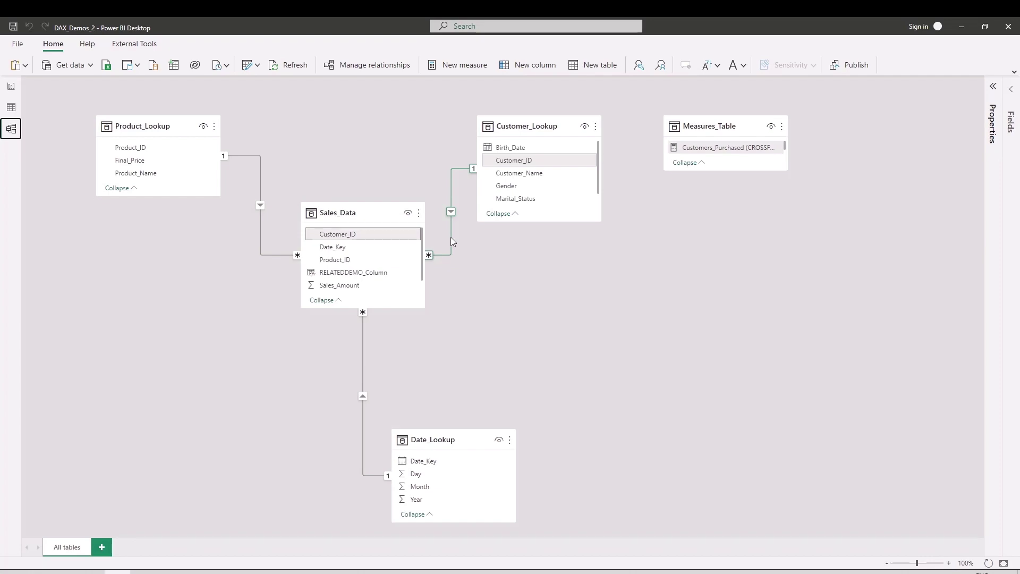
left_click(10, 86)
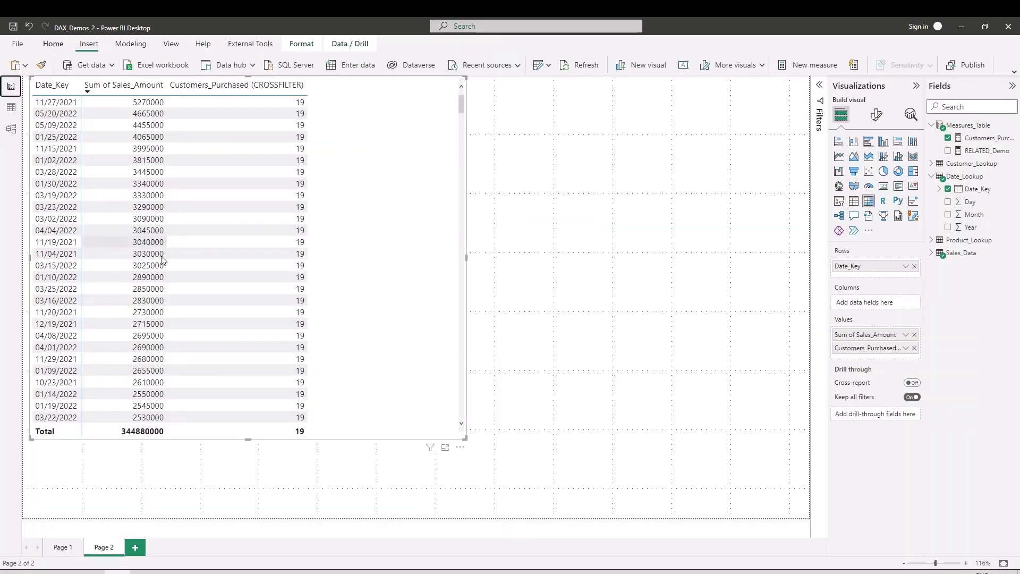
In the Customers_Purchased (CROSSFILTER) measure, wrap COUNTROWS(Customer_Lookup) in CALCULATE and begin a CROSSFILTER function as its filter argument.
left_click(983, 138)
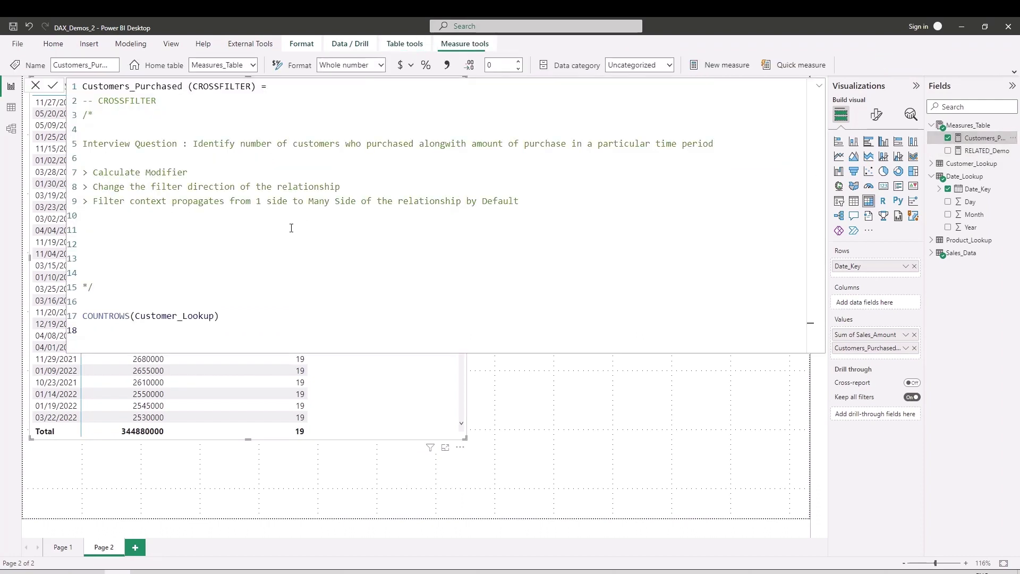
double_click(85, 316)
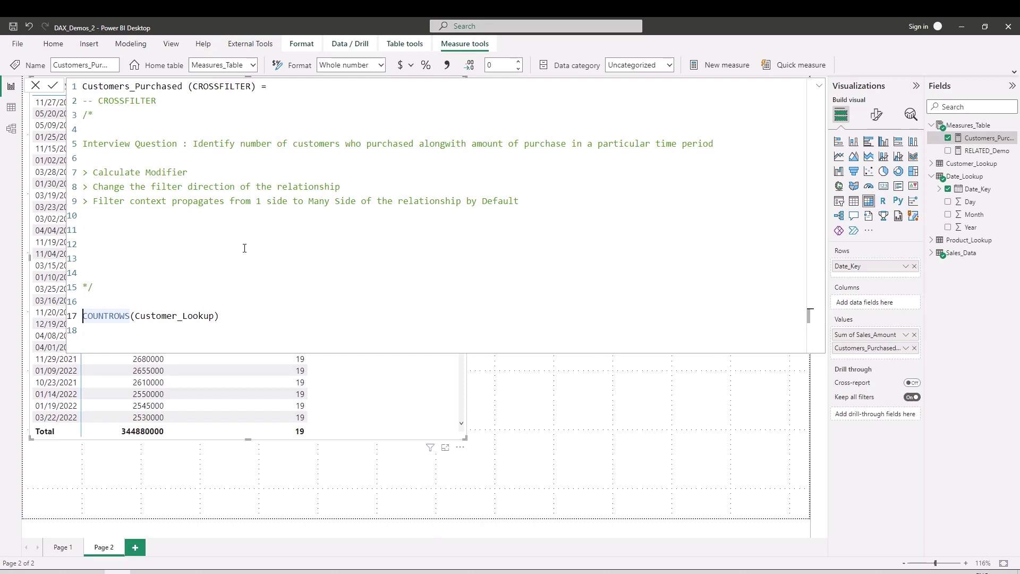
type("CAL")
key("Tab")
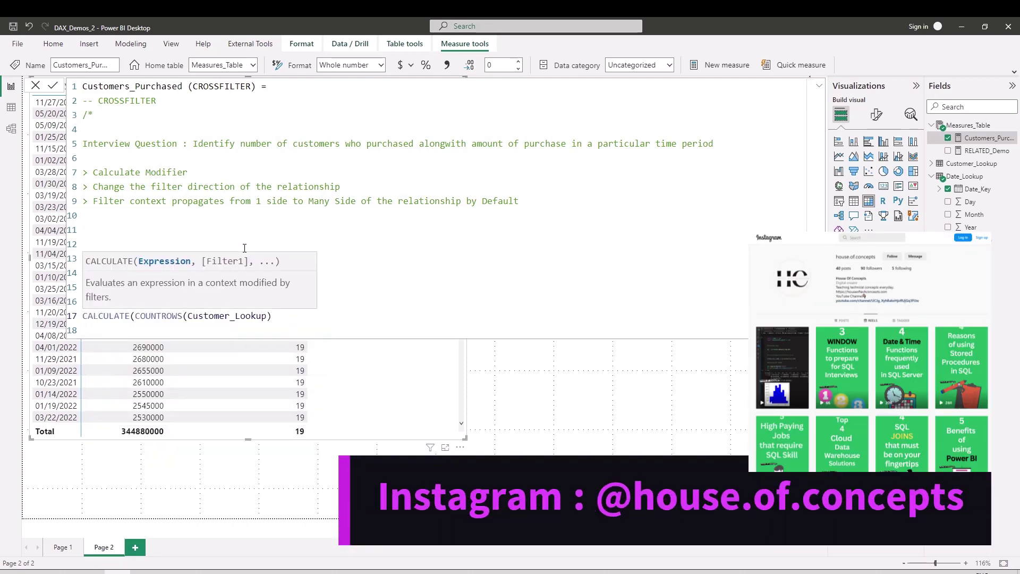
left_click(274, 316)
type(",CR")
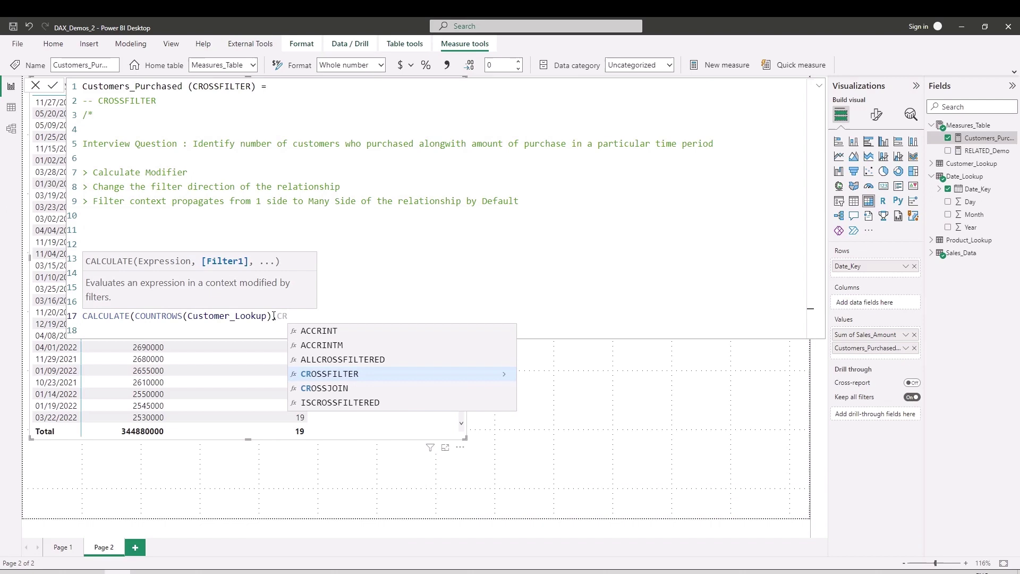
key("Tab")
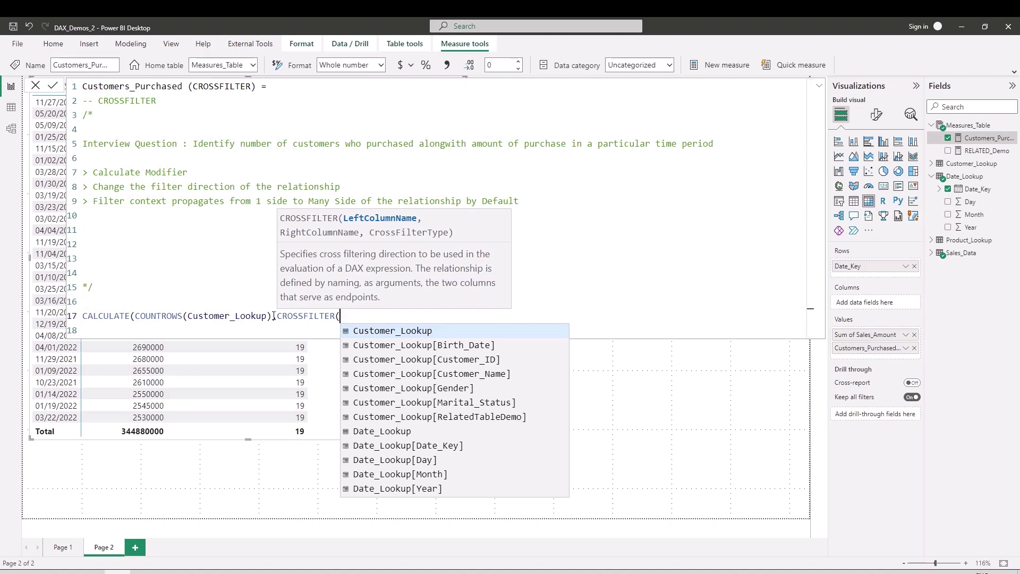
Enter Sales_Data[Customer_ID] and Customer_Lookup[Customer_ID] as the left and right columns of the CROSSFILTER function.
type("Sal")
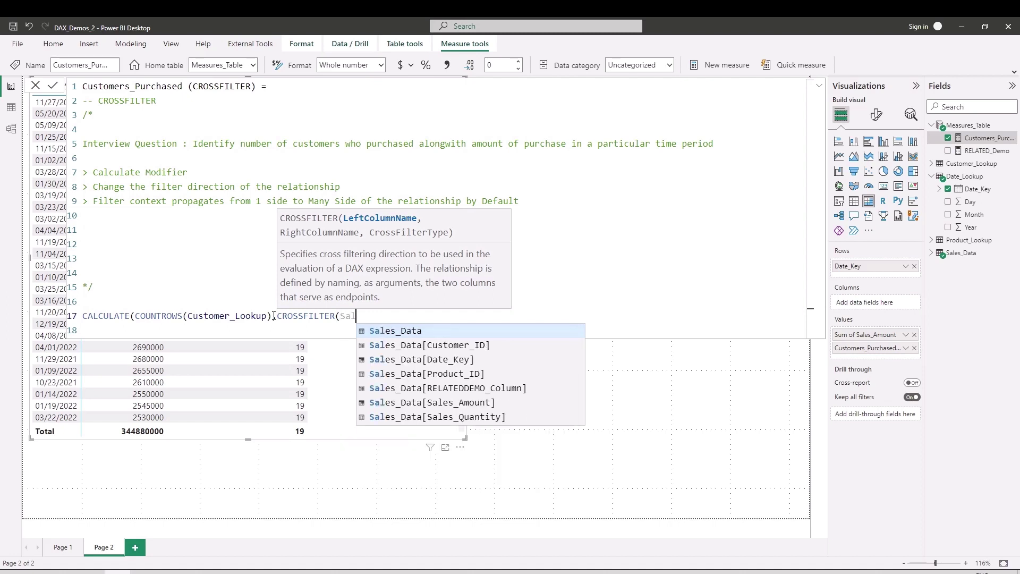
key("Down")
key("Down")
key("Up")
key("Tab")
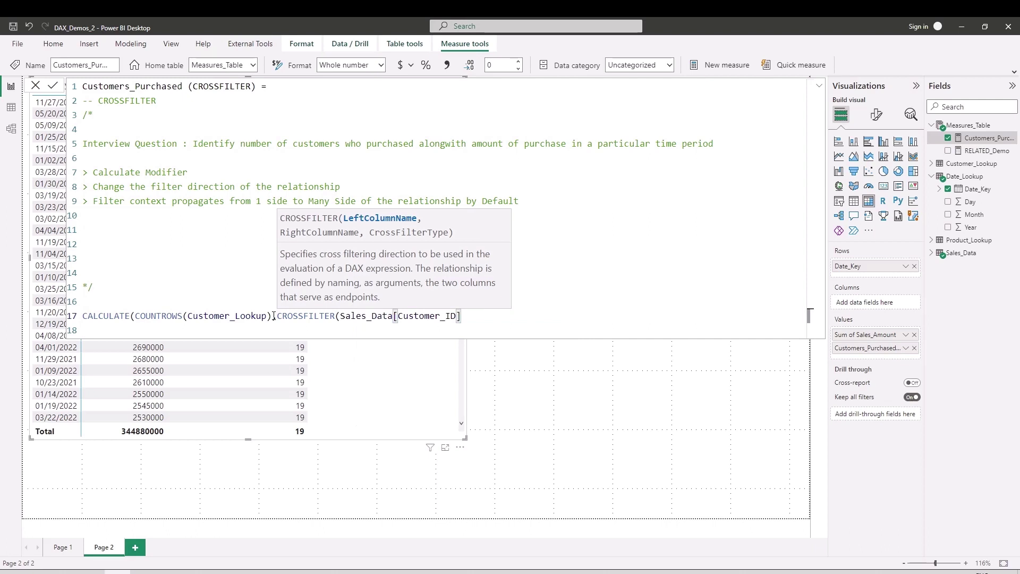
type(",")
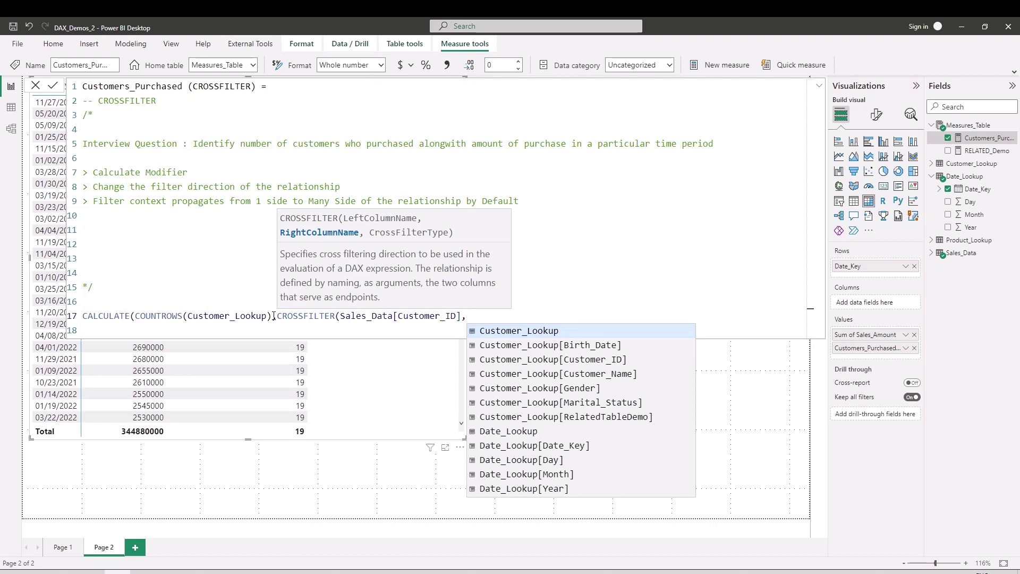
type("Cus")
key("Down")
key("Down")
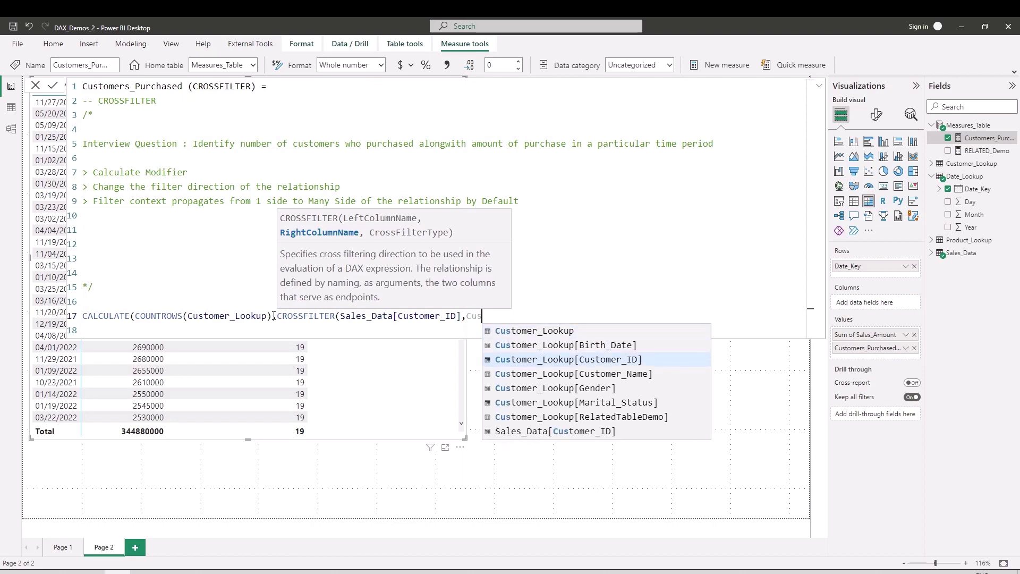
key("Tab")
type(",")
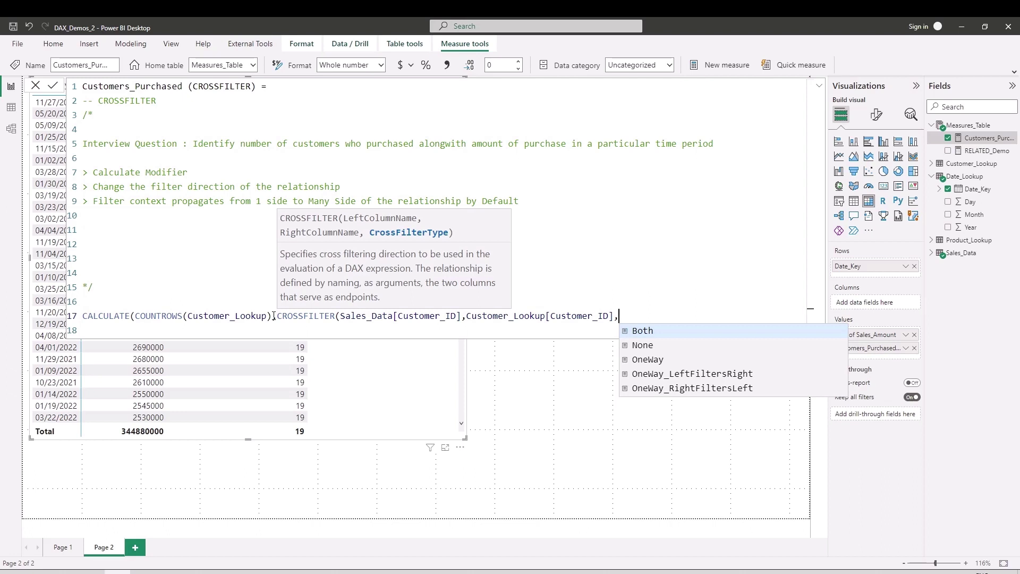
Set the CROSSFILTER type to Both, close the CALCULATE expression, and commit the measure formula.
type("Both)")
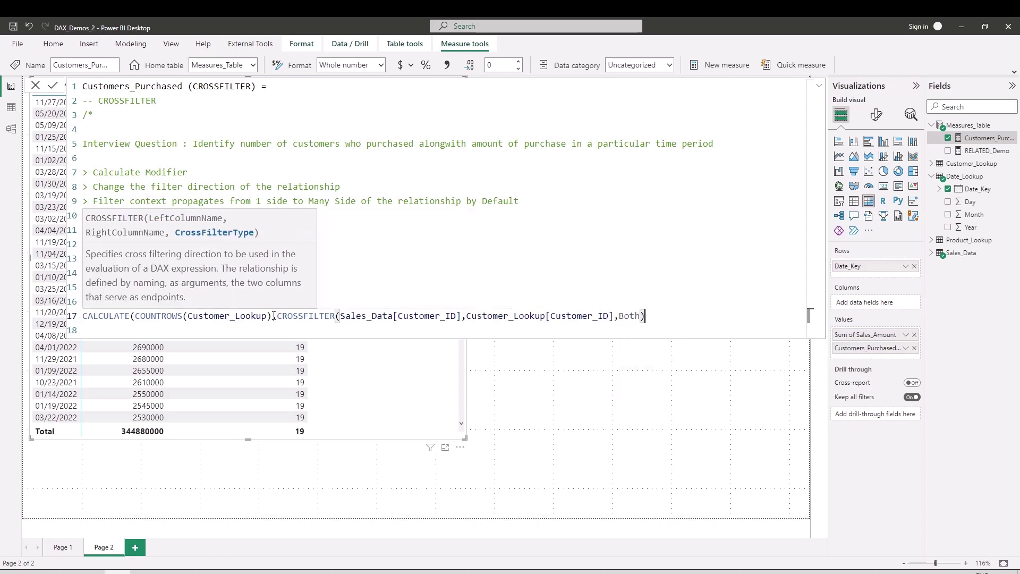
key("Return")
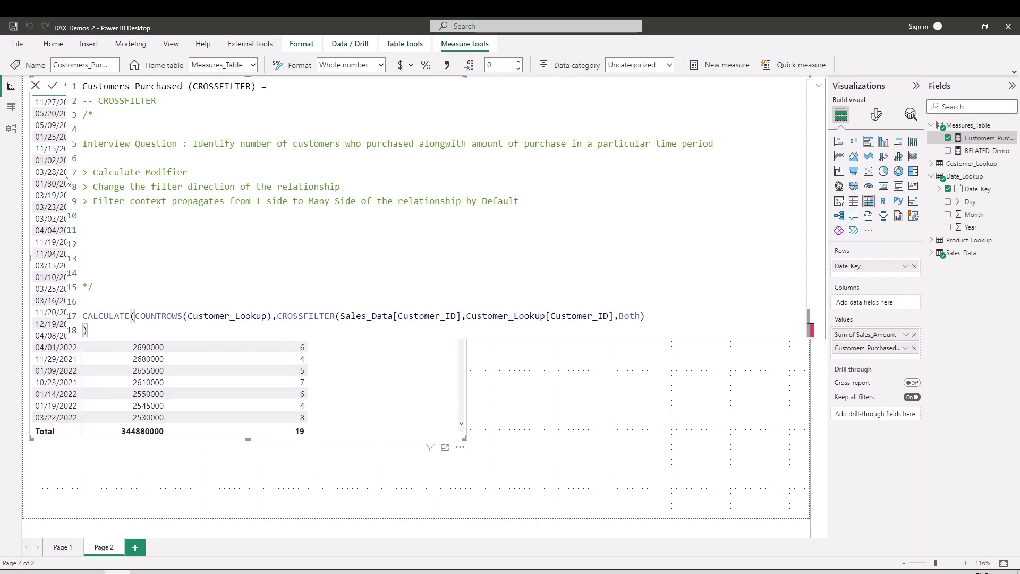
left_click(33, 87)
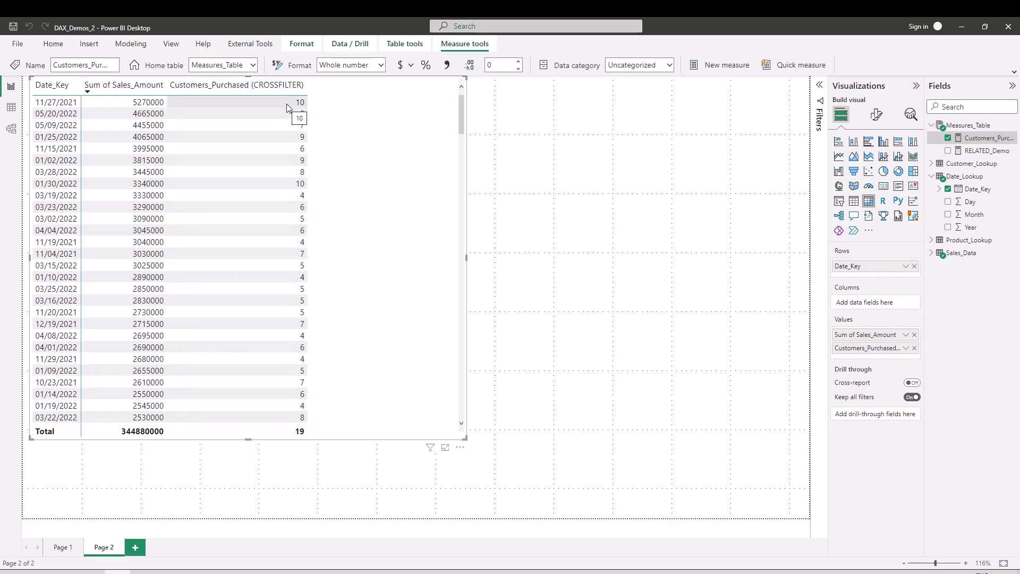
Sort the matrix by Date_Key in ascending order and check the rows for 10/01/2021, 10/02/2021 and 10/03/2021.
left_click(52, 85)
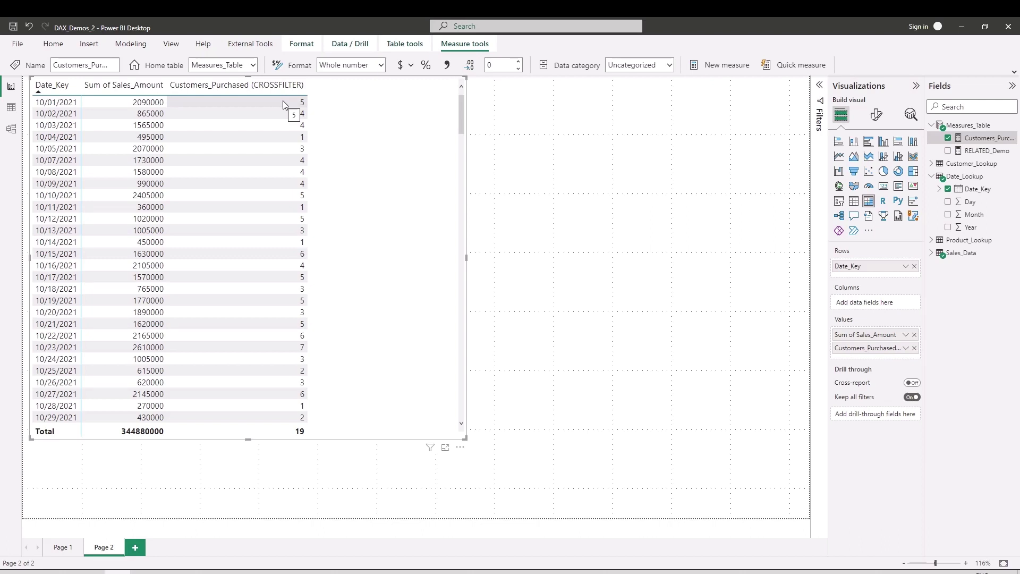
left_click(128, 108)
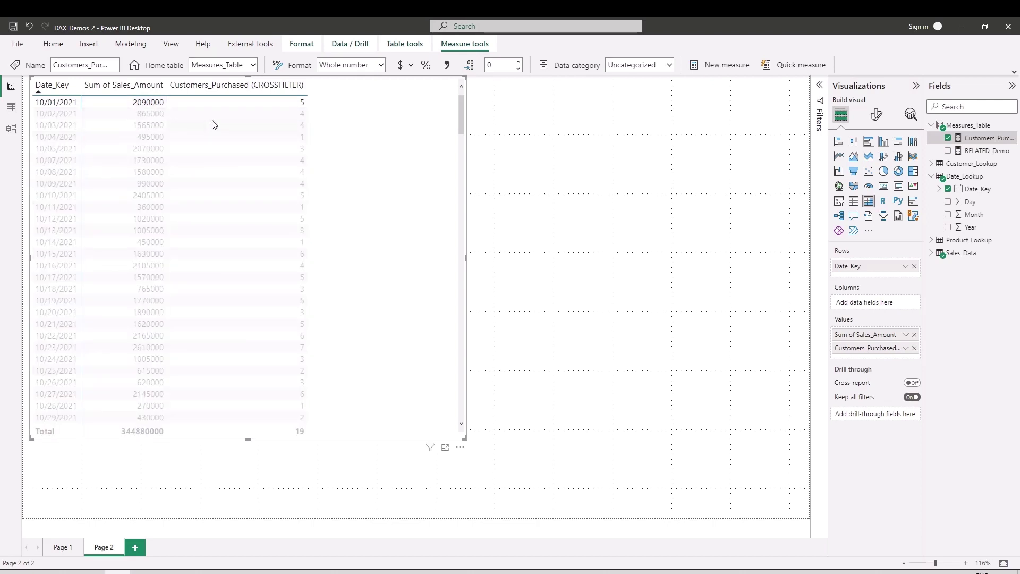
left_click(267, 115)
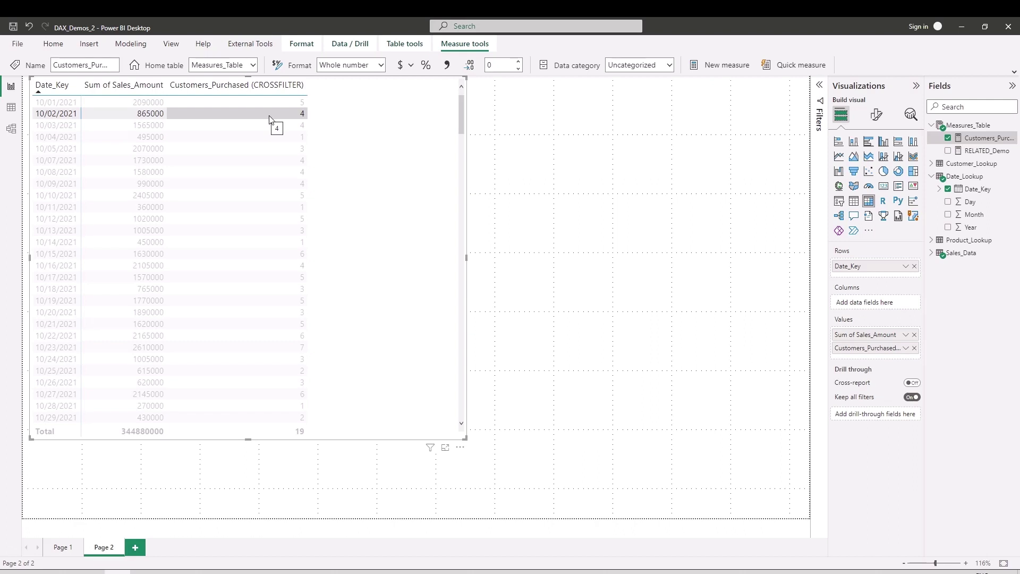
left_click(230, 126)
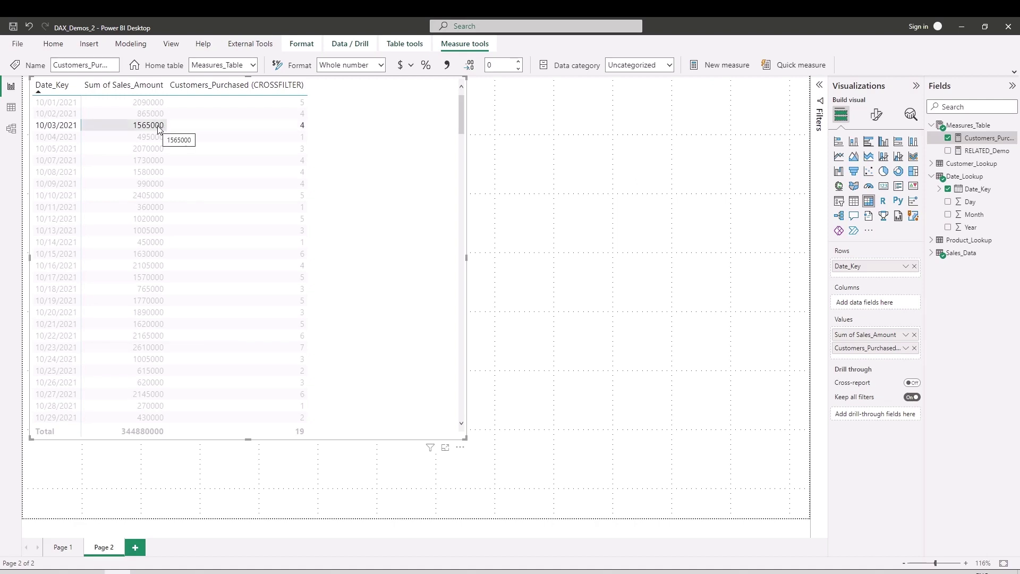
left_click(364, 172)
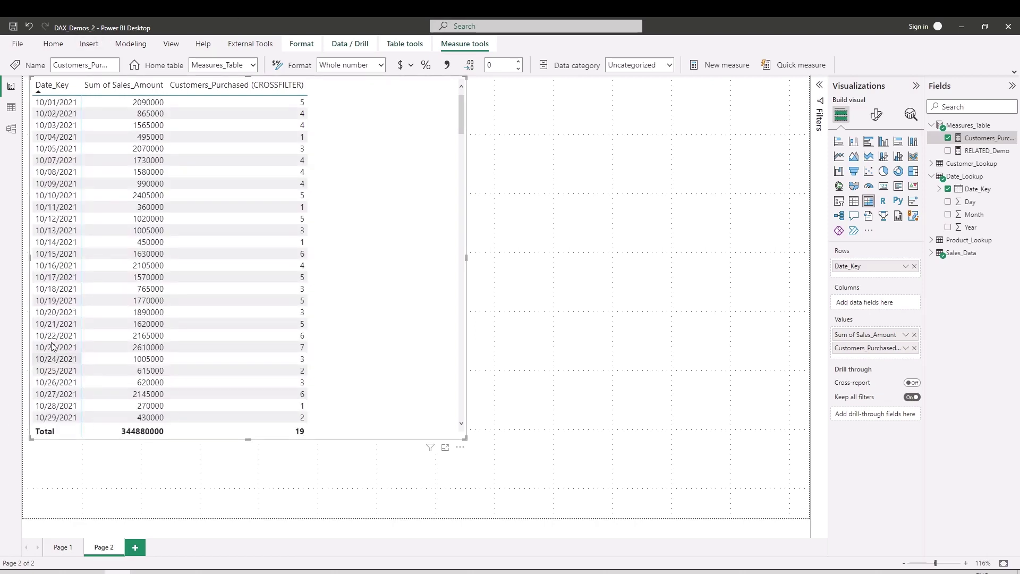
Set the cross filter direction of the model relationship between Sales_Data and Customer_Lookup to Both.
left_click(11, 128)
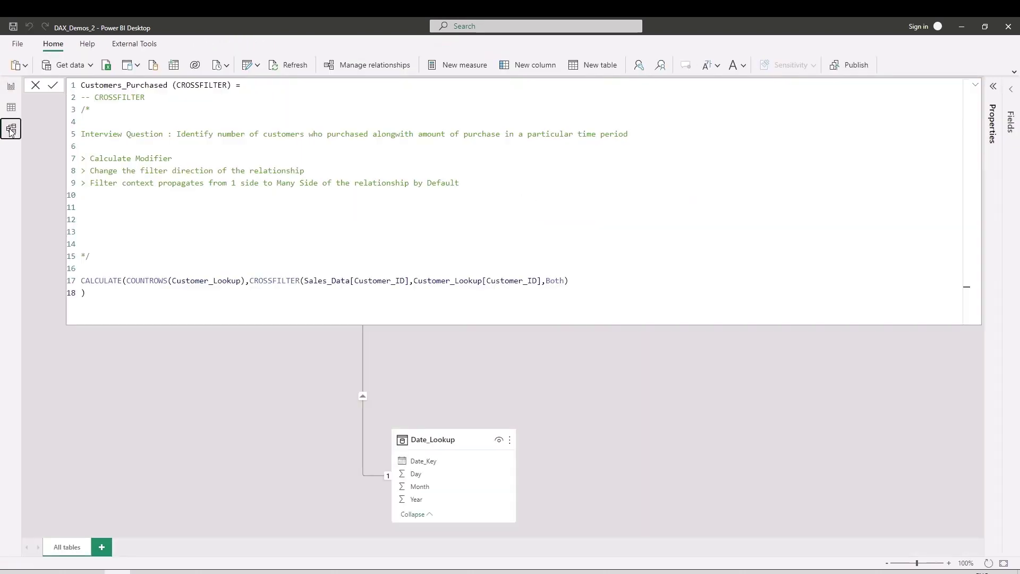
left_click(35, 86)
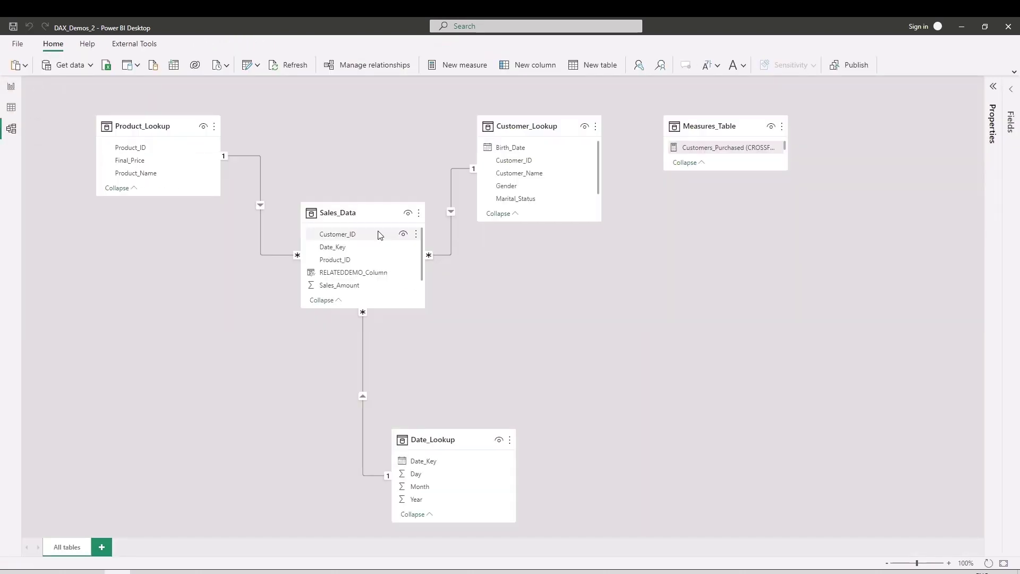
double_click(449, 224)
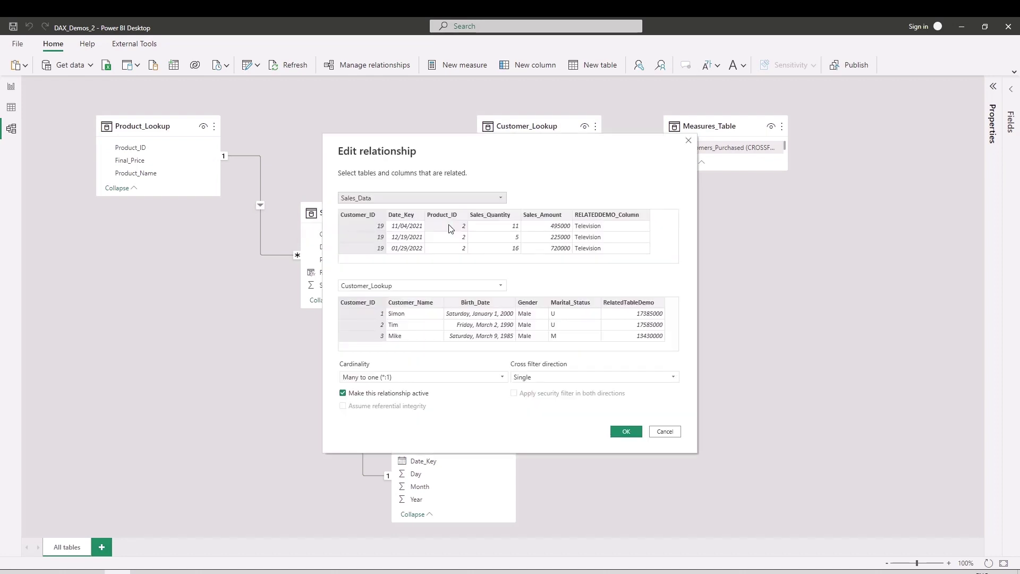
left_click(579, 377)
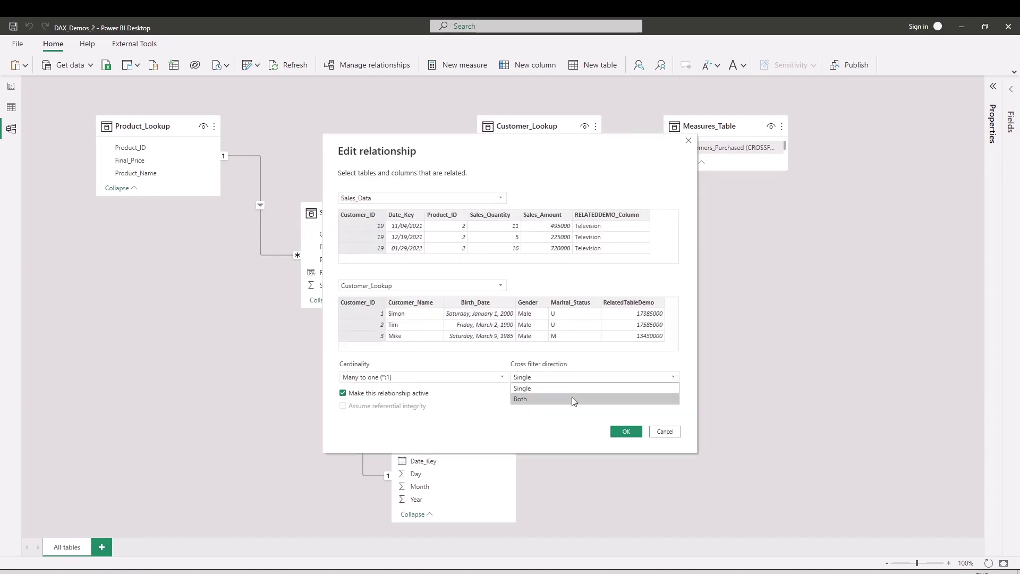
left_click(572, 398)
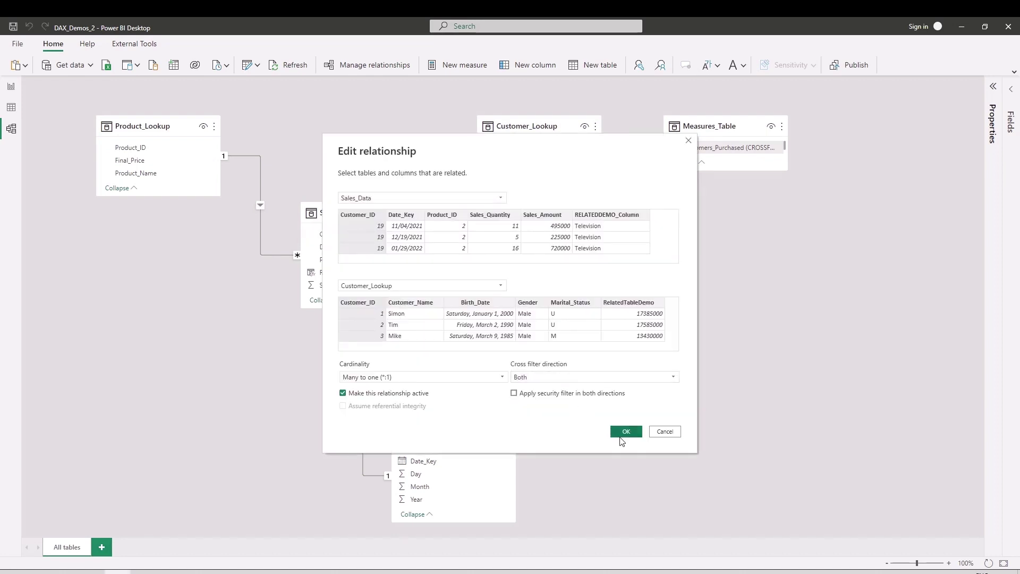
left_click(623, 432)
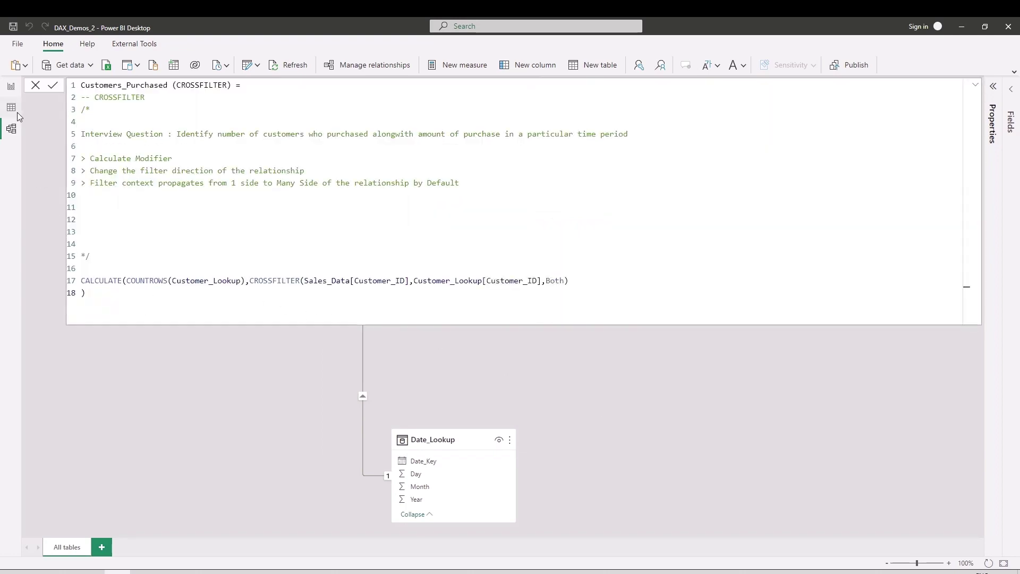
left_click(32, 86)
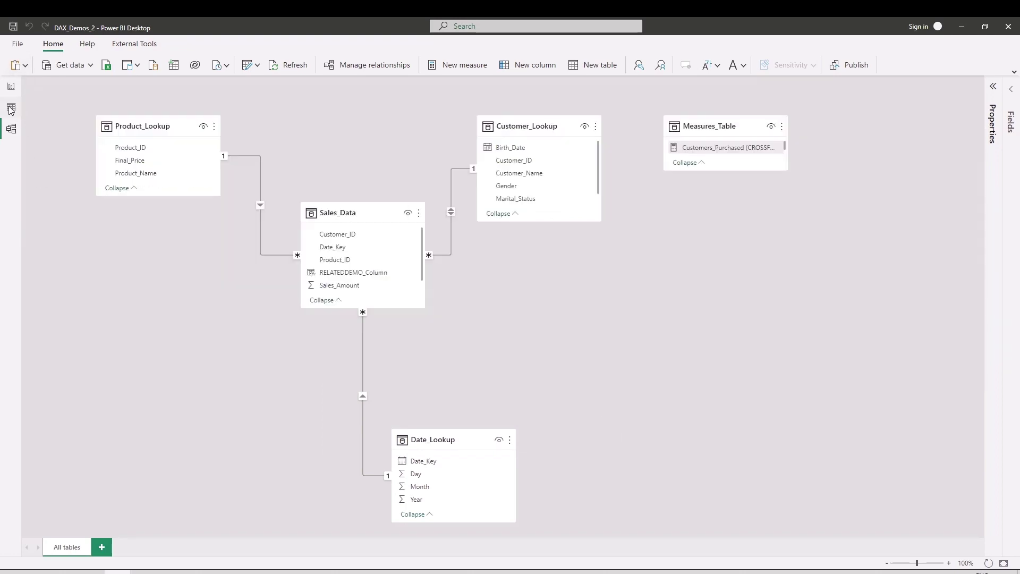
Return to the report and narrow the matrix on Page 2 to fit closely around its columns.
left_click(11, 87)
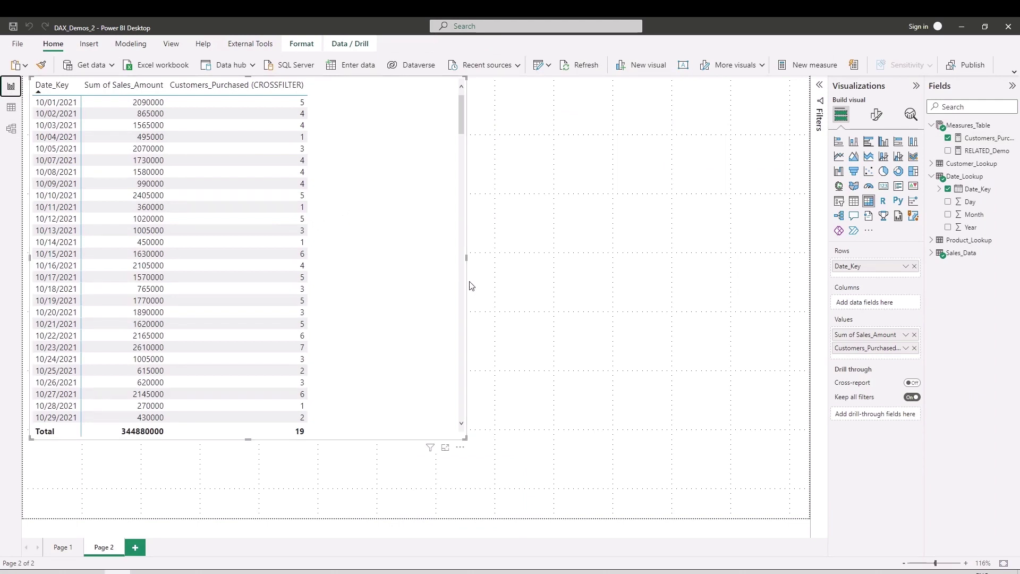
left_click_drag(467, 264, 359, 246)
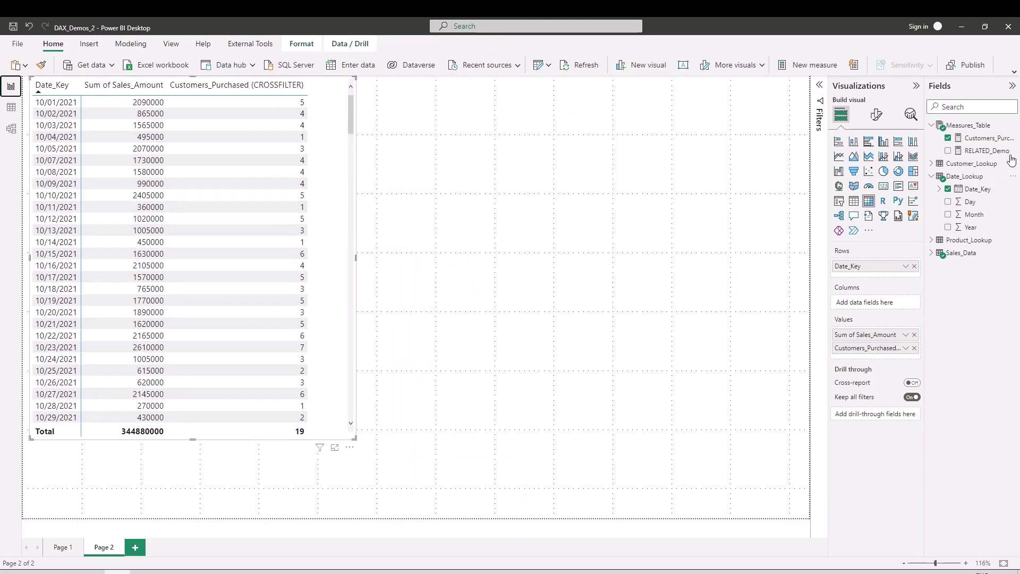
Add a new measure to Measures_Table.
left_click(999, 126)
left_click(1011, 128)
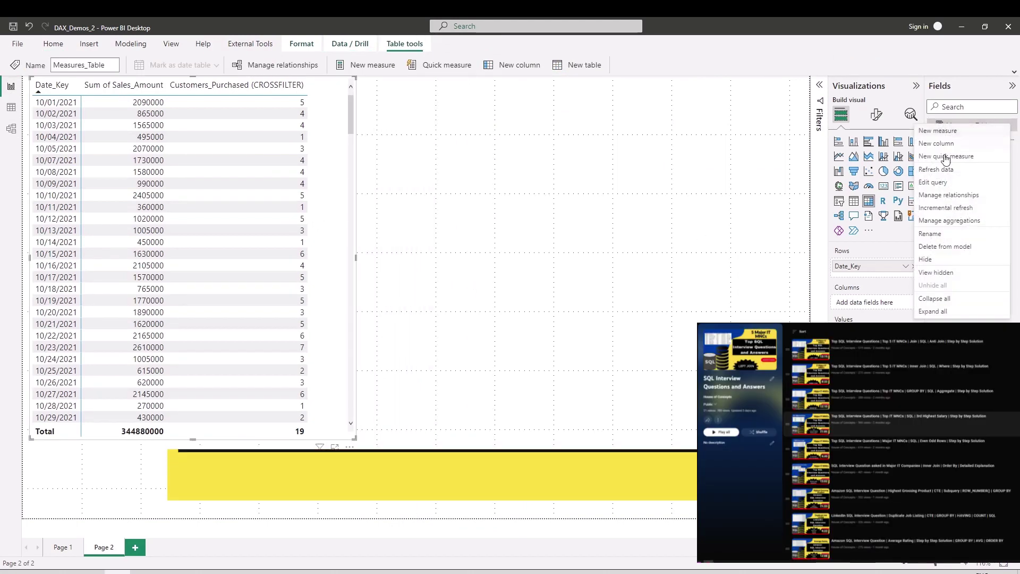
key("Escape")
left_click(372, 64)
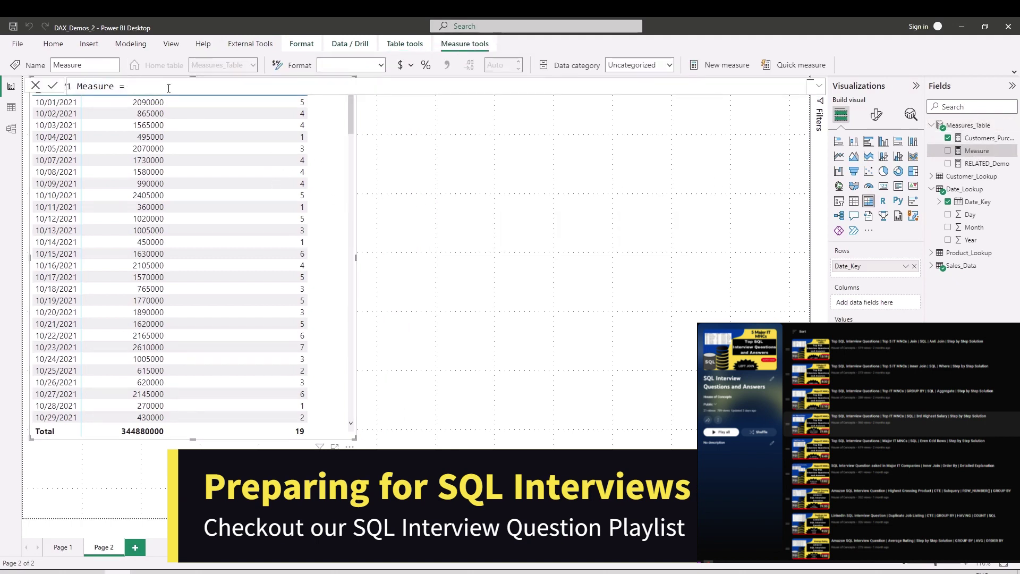
Define the new measure as COUNTROWS(Customer_Lookup) and commit the formula.
type("count")
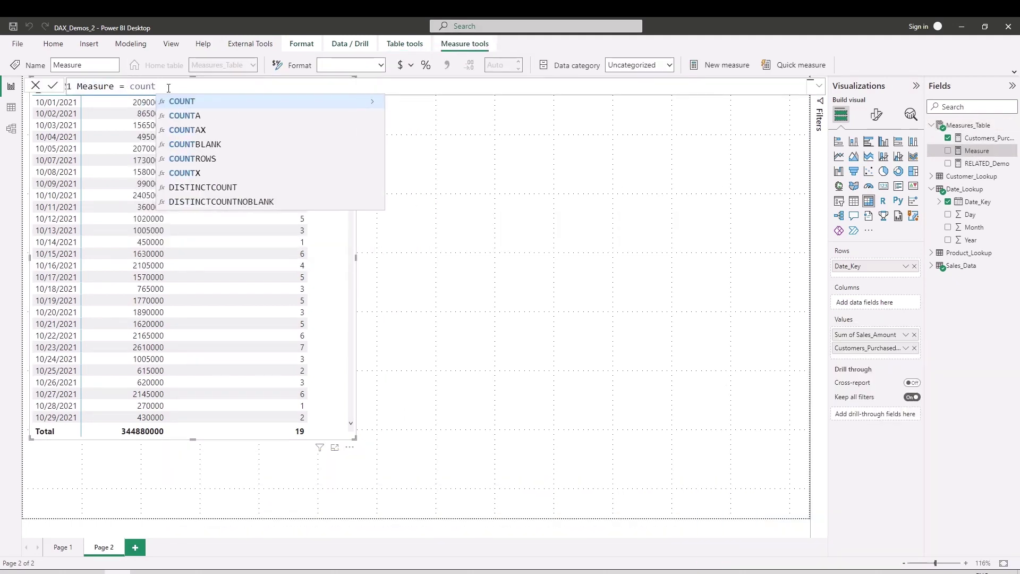
key("Down")
key("Down")
key("Down")
key("Down")
key("Tab")
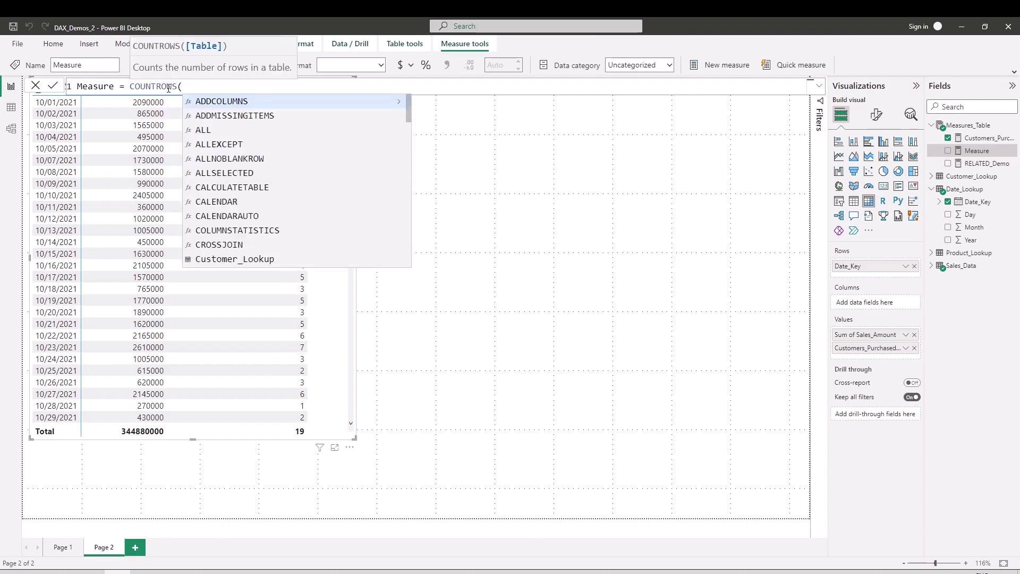
type("cus")
key("Tab")
type(")")
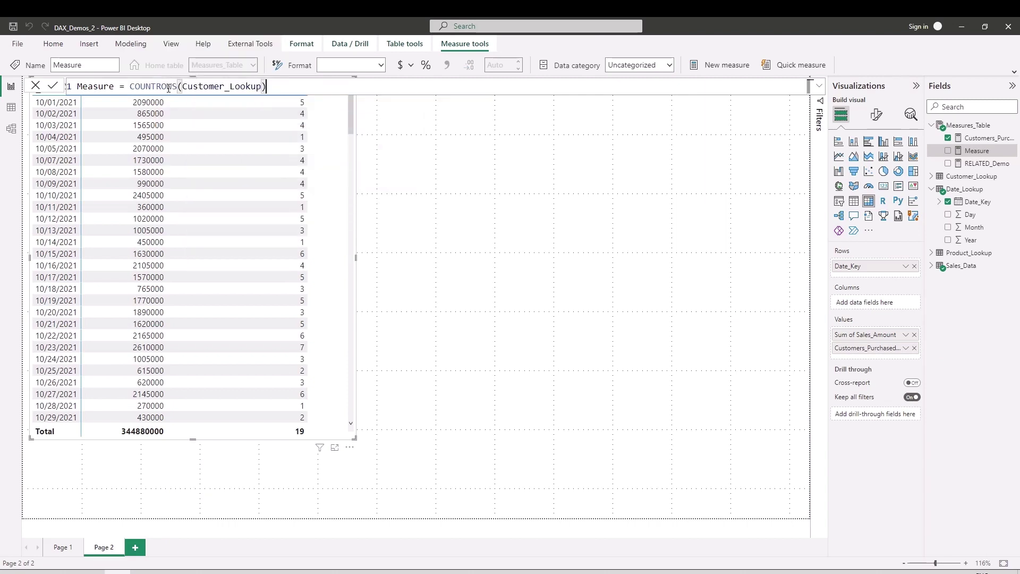
key("Return")
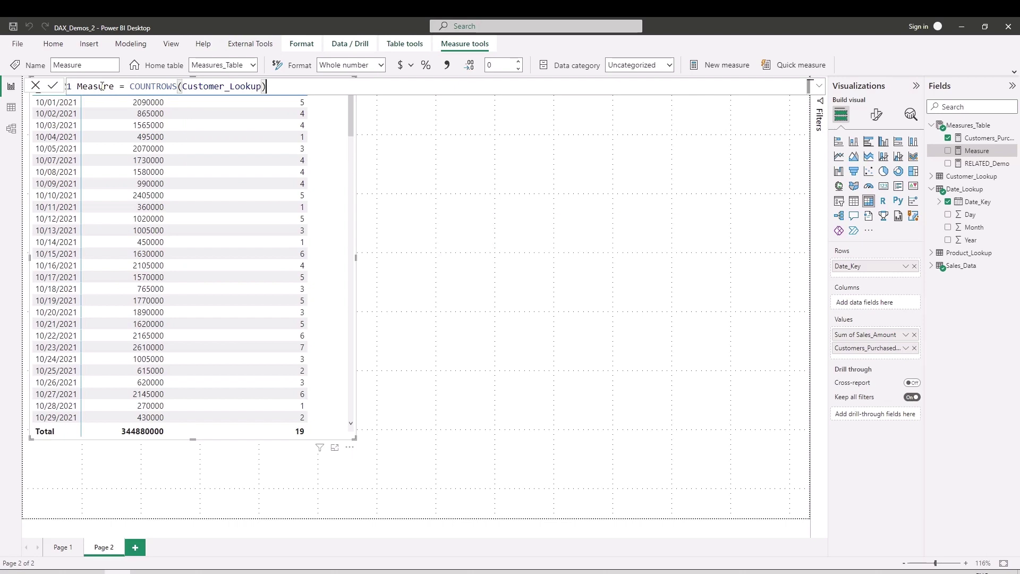
Rename the measure as CountofCust(DataModel), commit the name and close the formula editor.
double_click(101, 86)
type("C")
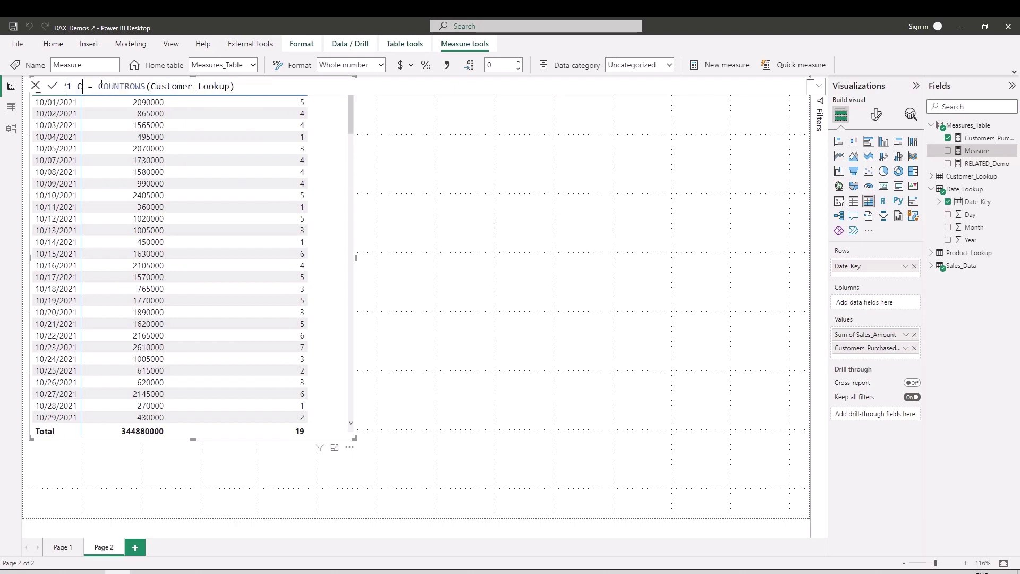
type("ountofC")
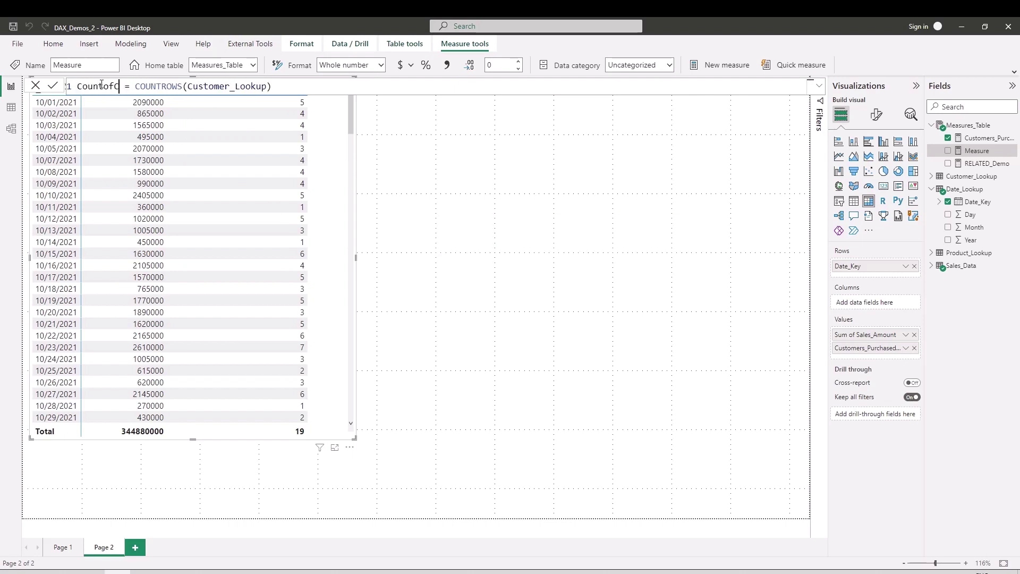
type("ust")
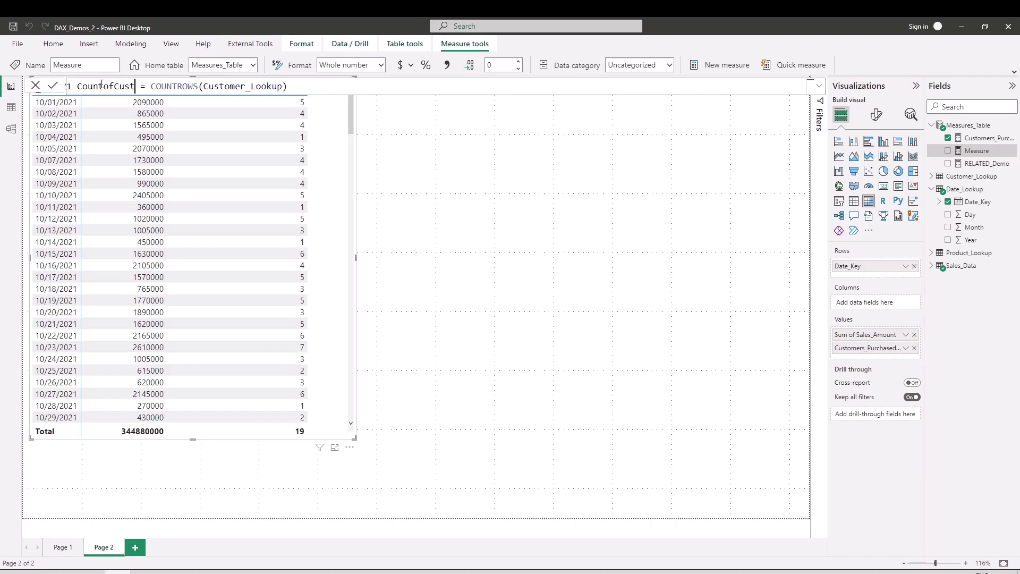
type("(D")
type("ataModel")
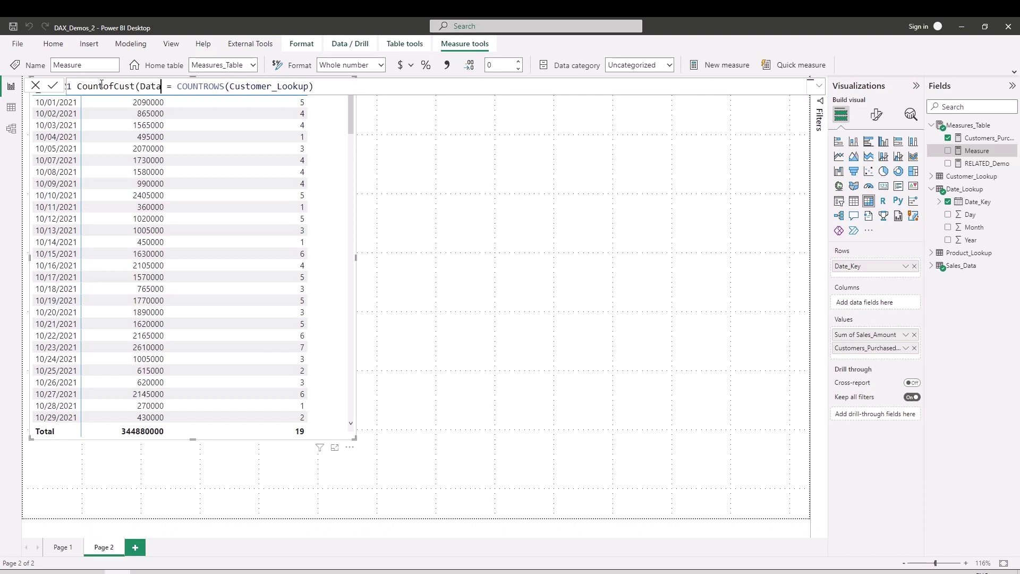
type(")")
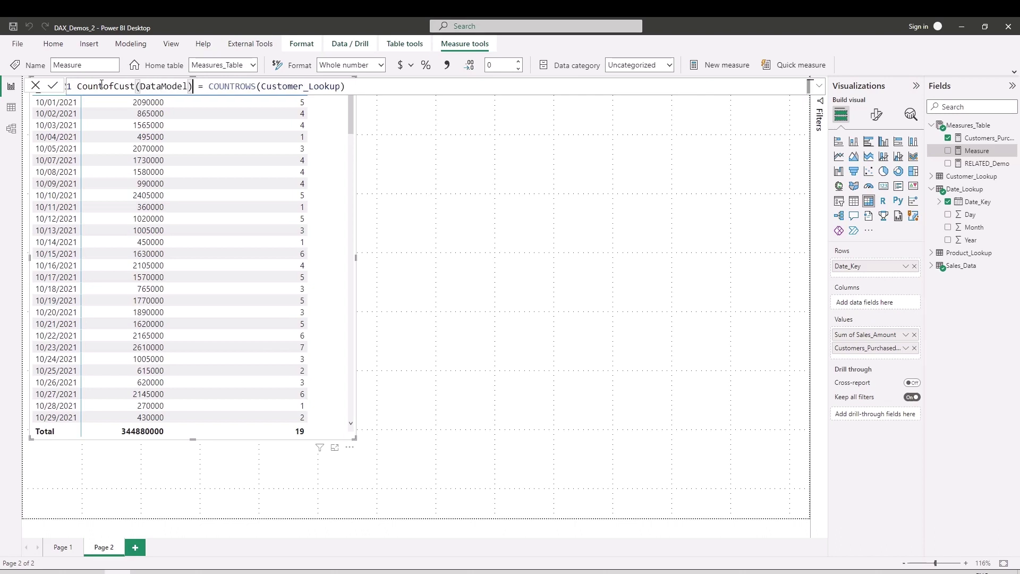
key("Return")
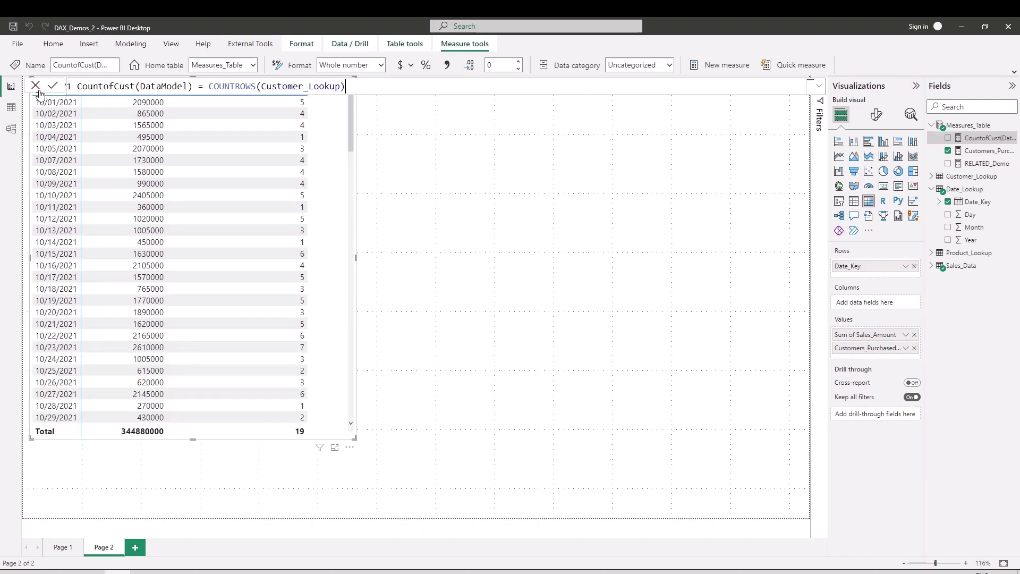
left_click(34, 86)
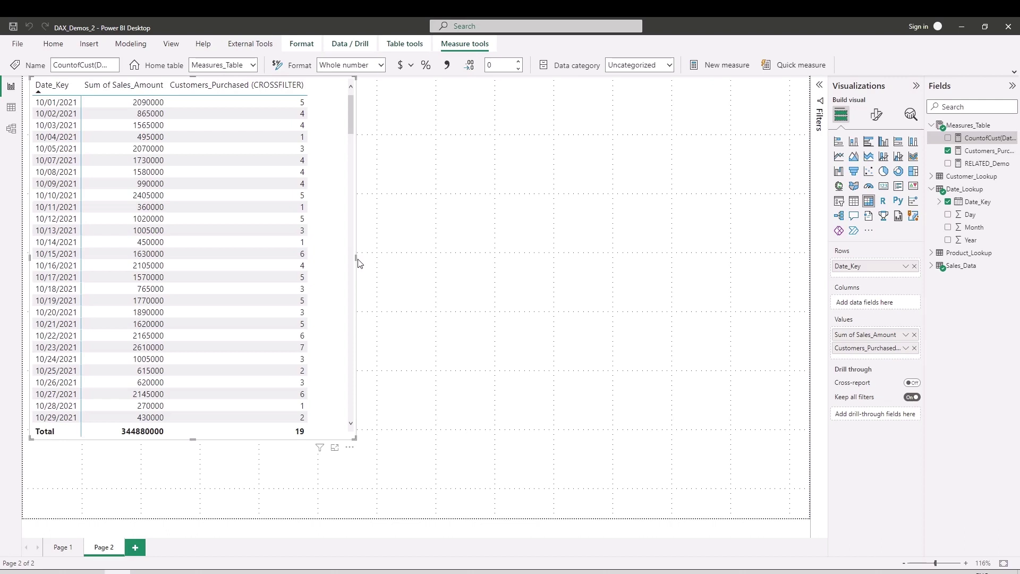
Narrow the existing matrix further to its columns and add an empty second matrix to Page 2.
left_click_drag(355, 257, 322, 260)
left_click(449, 259)
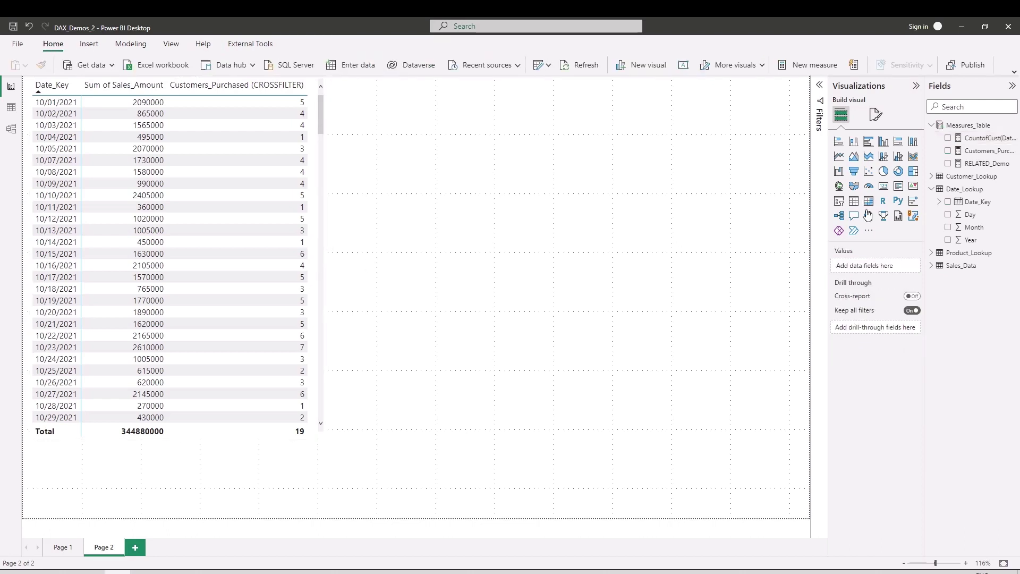
left_click(867, 202)
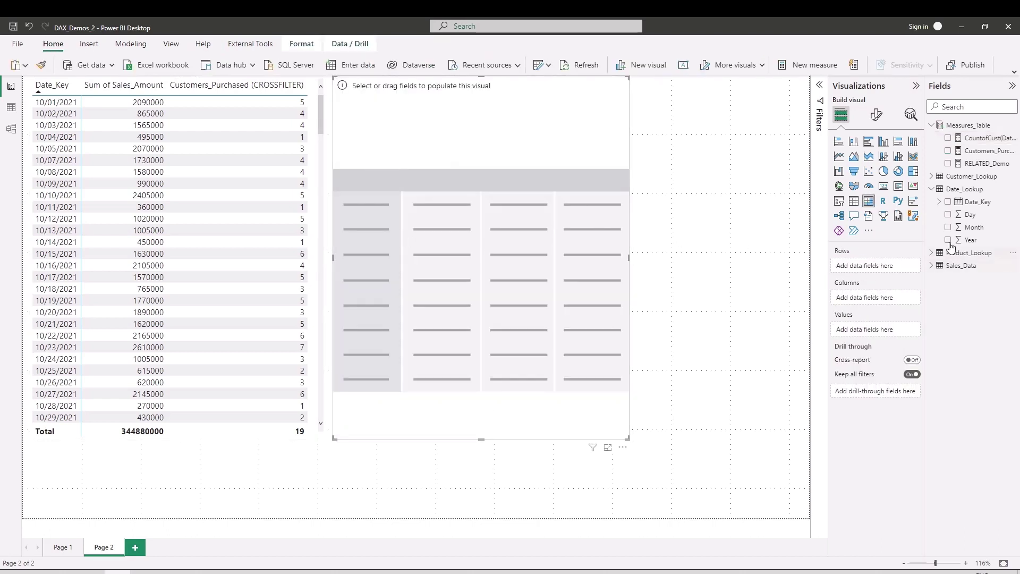
Fill the second matrix with Date_Key from Date_Lookup as plain dates in rows and Sales_Amount from Sales_Data as values.
left_click(947, 202)
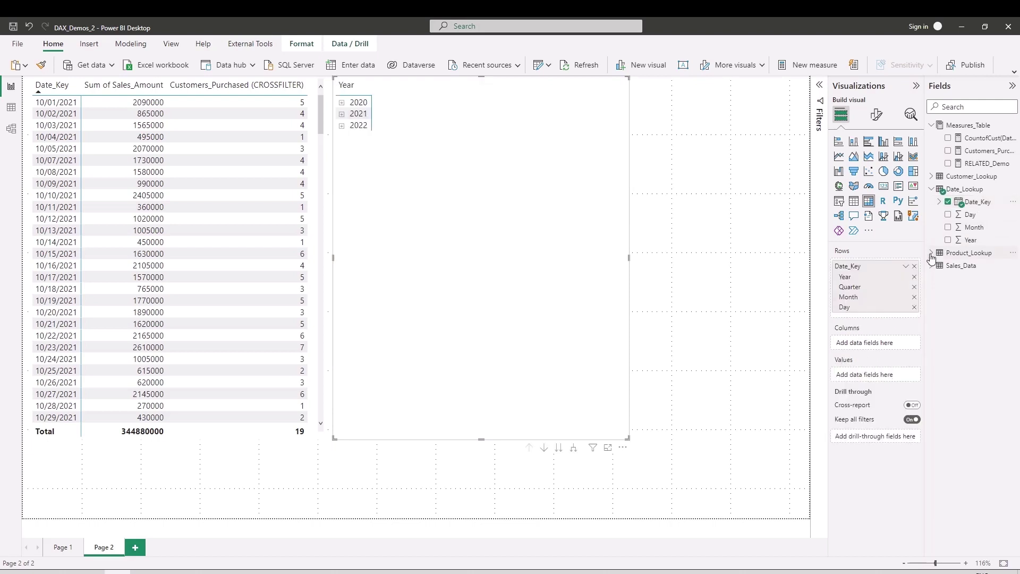
left_click(931, 268)
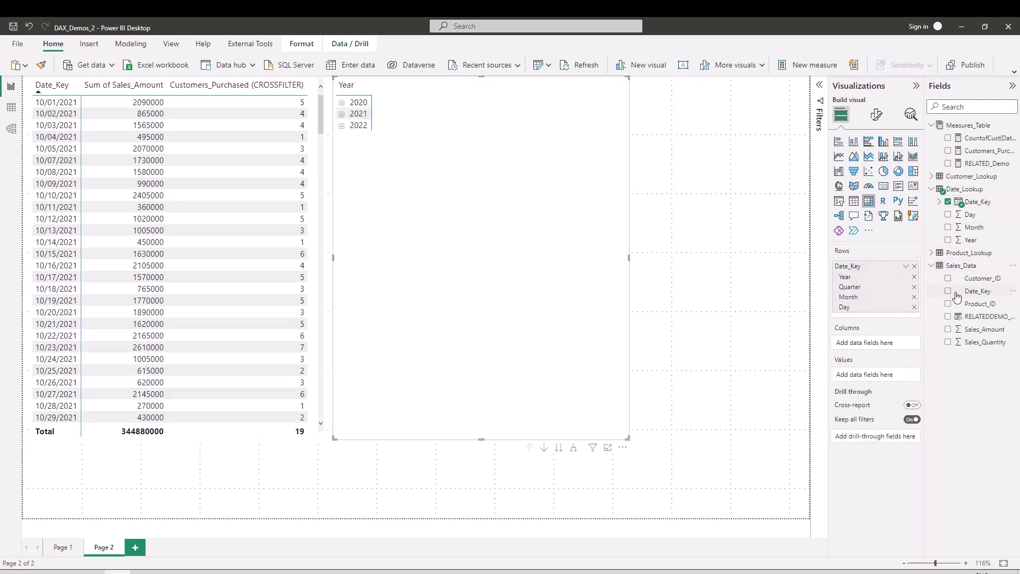
left_click(948, 329)
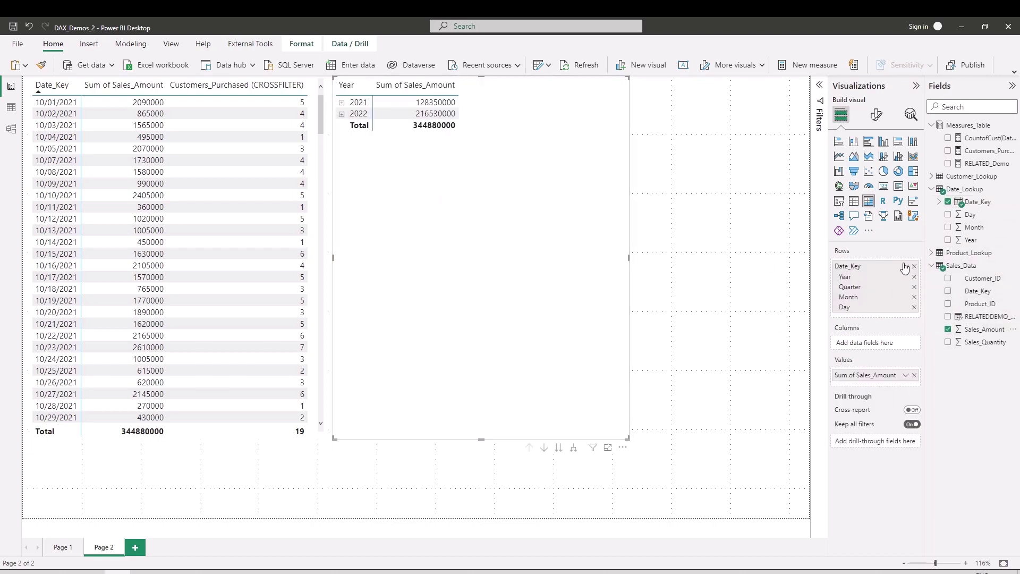
left_click(905, 266)
left_click(938, 322)
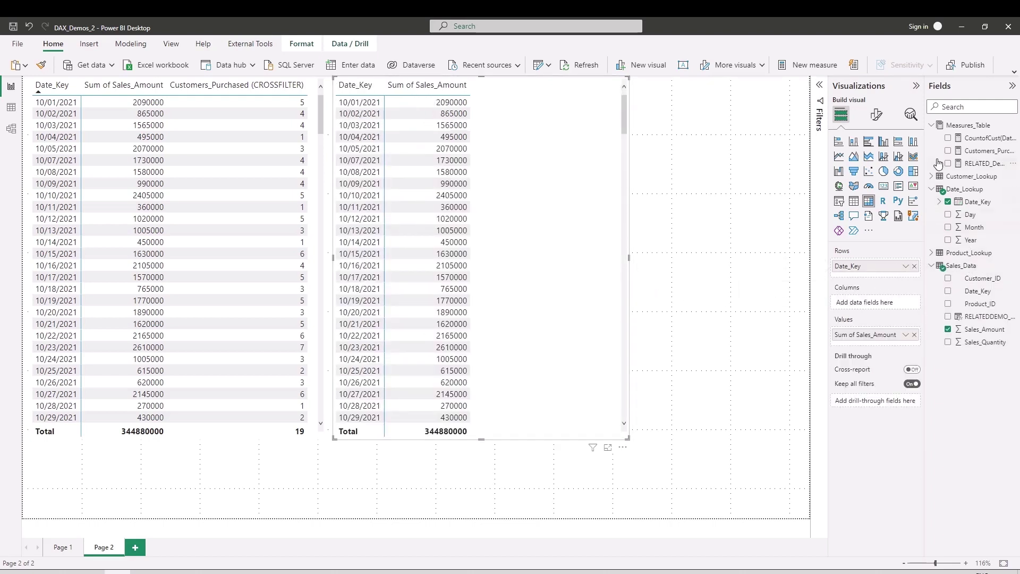
Add the CountofCust(DataModel) measure to the second matrix's values below Sum of Sales_Amount and close the formula editor.
left_click(991, 138)
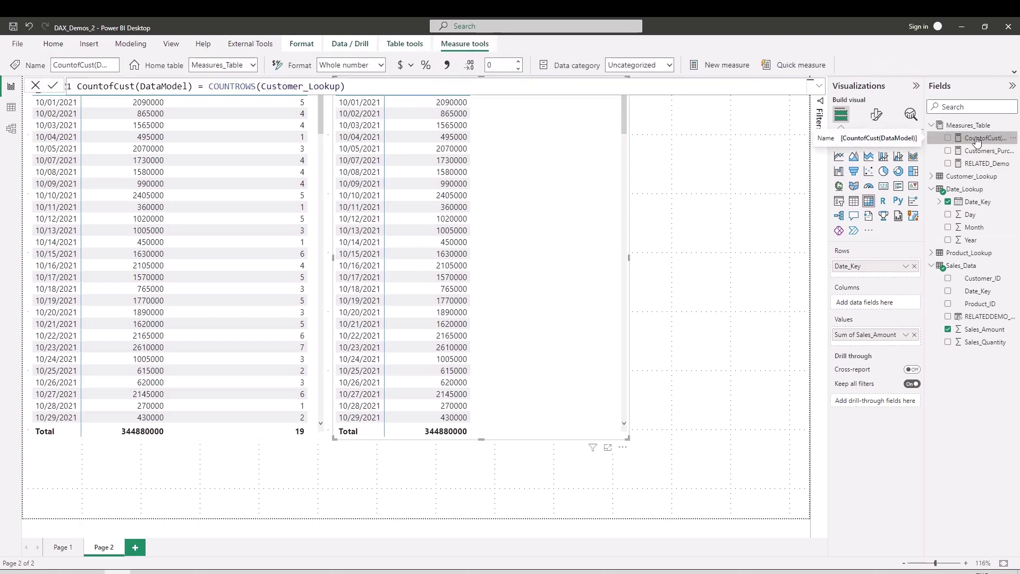
left_click_drag(991, 139, 903, 348)
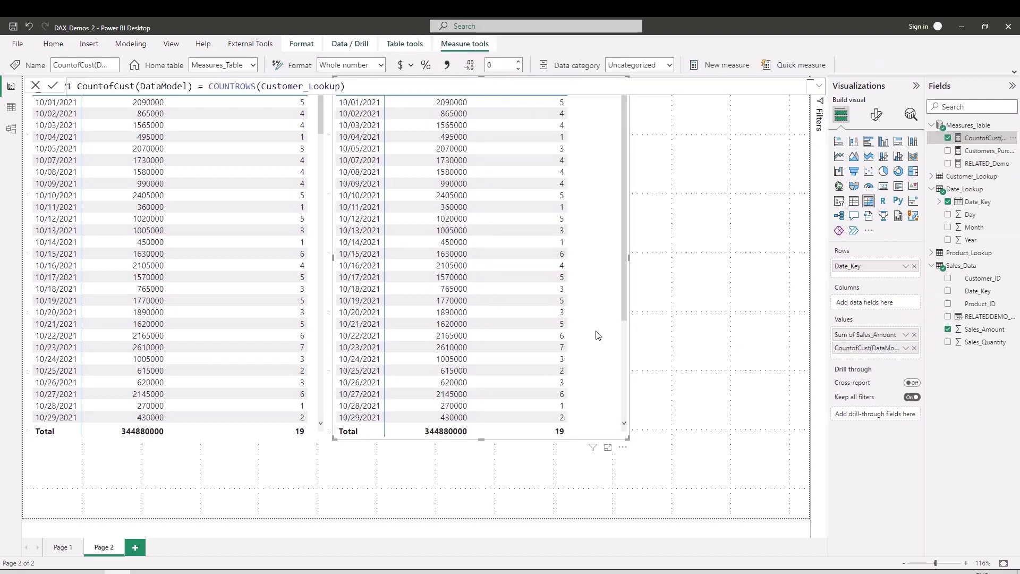
left_click(35, 86)
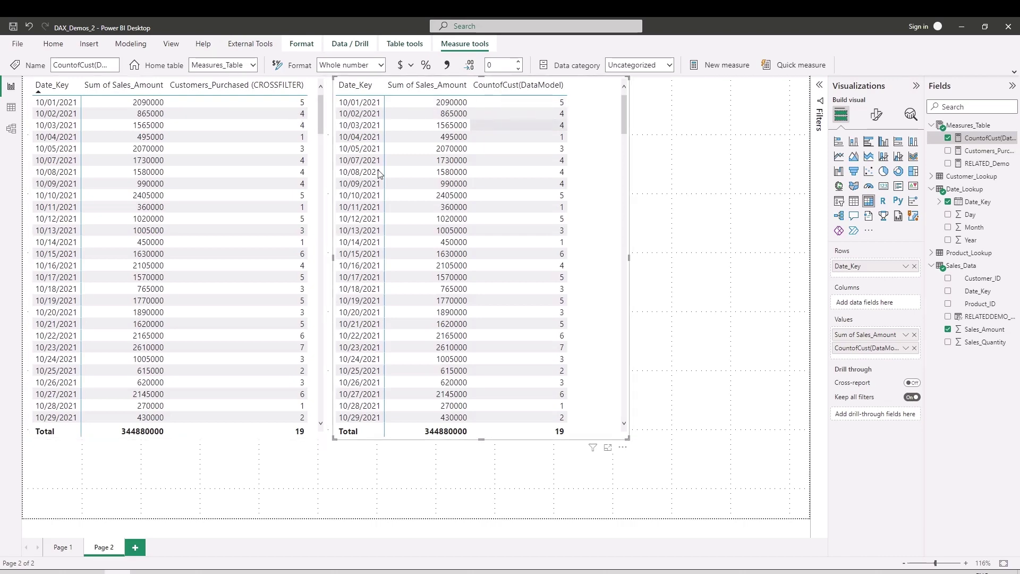
Set the cross filter direction between Sales_Data and Customer_Lookup to Single in the model, and return to the report to check the second matrix.
left_click(11, 129)
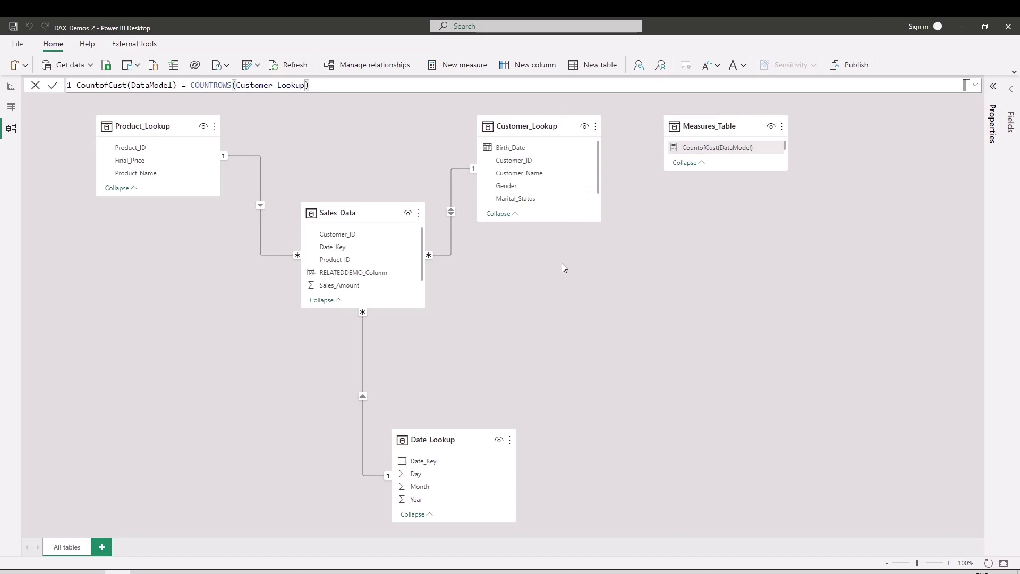
left_click(35, 86)
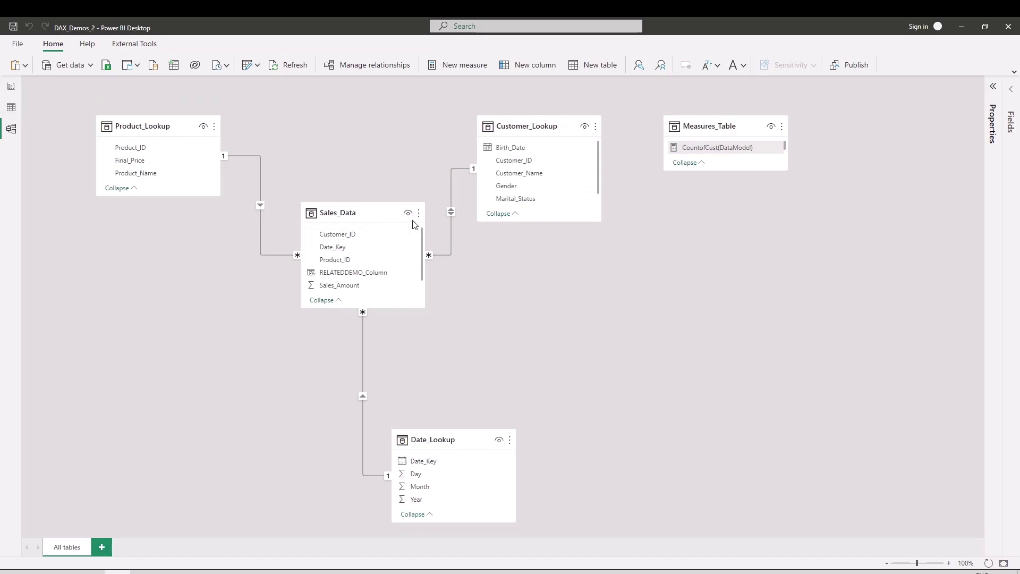
double_click(452, 185)
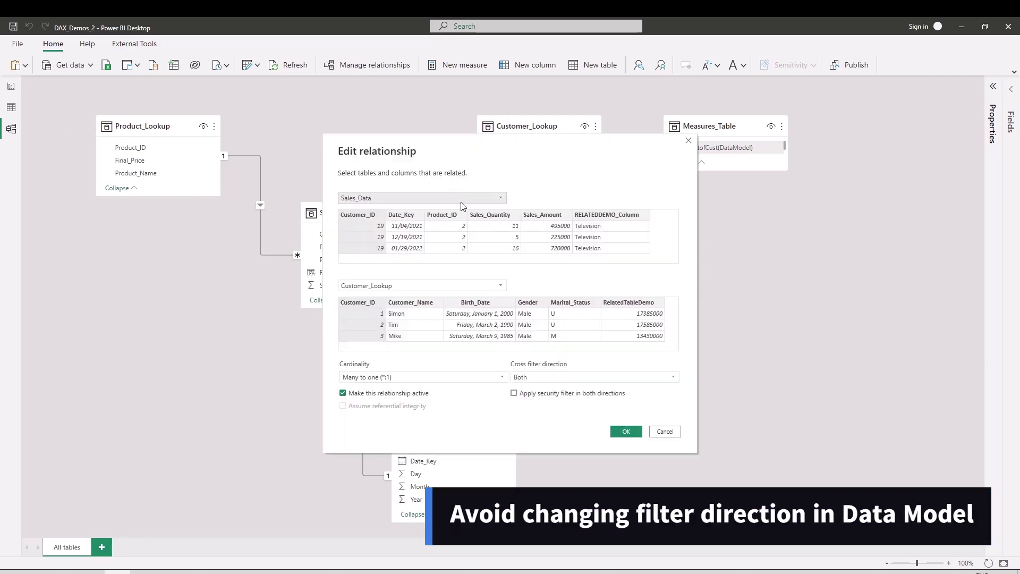
left_click(560, 376)
left_click(560, 388)
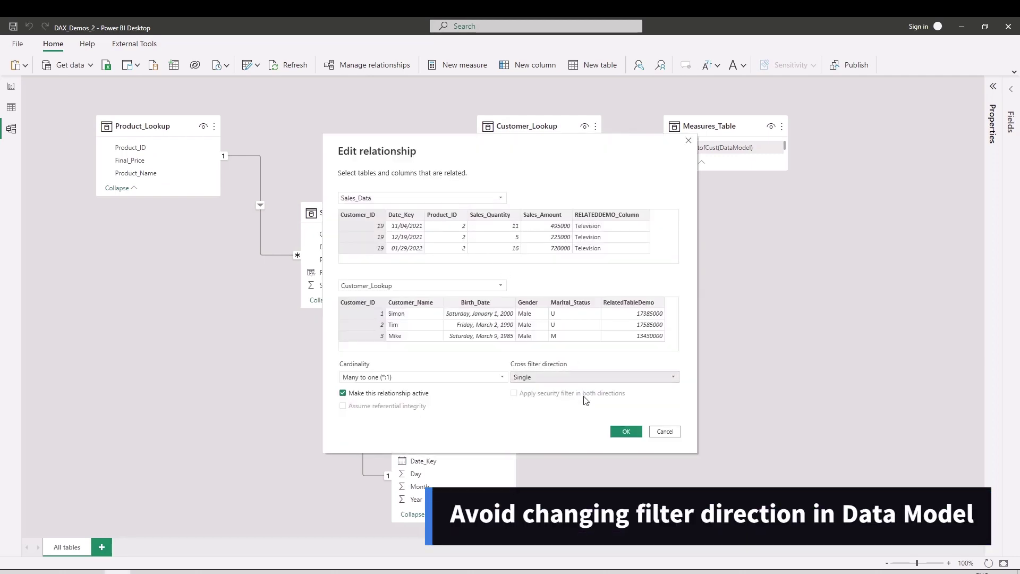
left_click(616, 431)
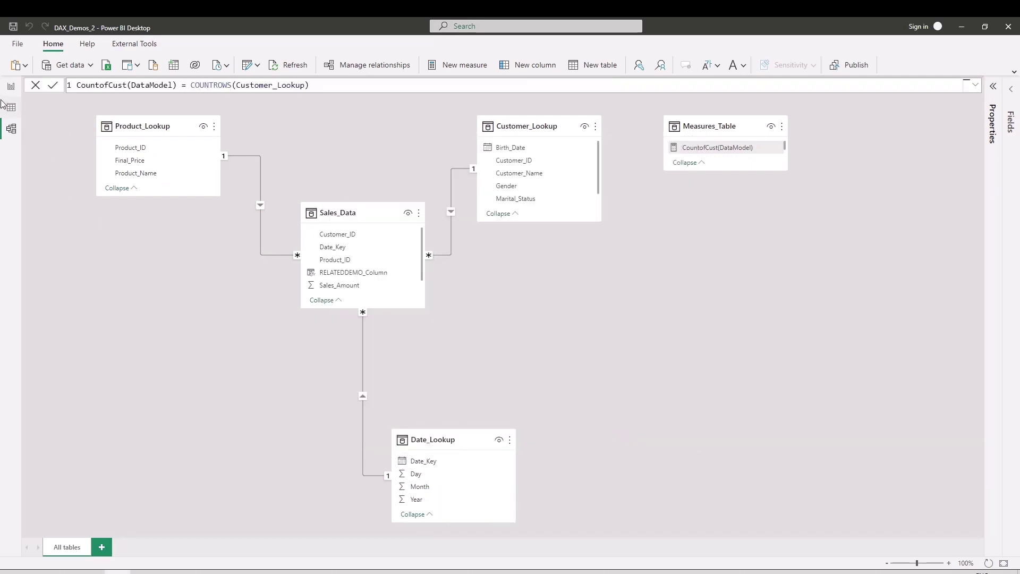
left_click(11, 86)
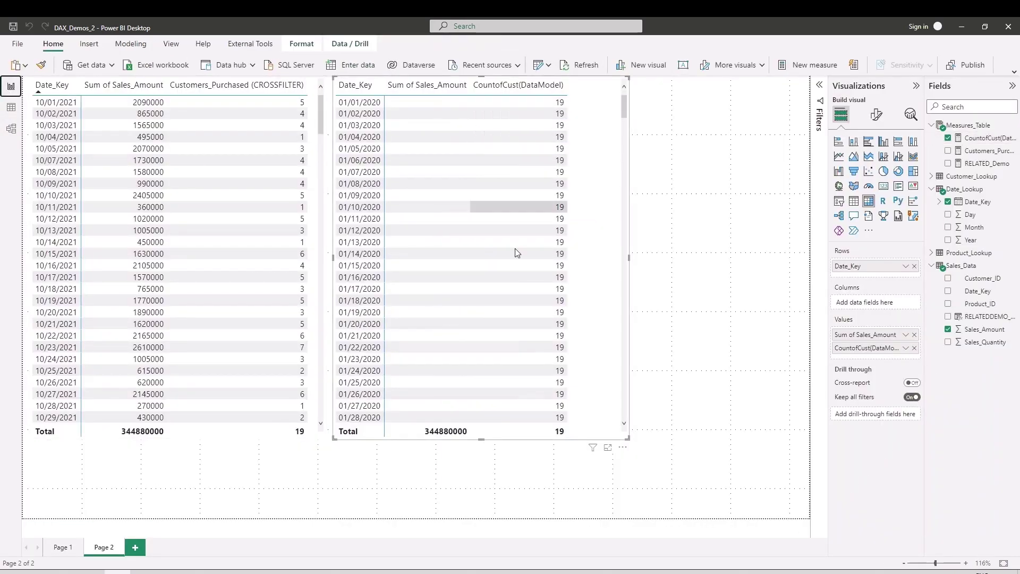
left_click(426, 91)
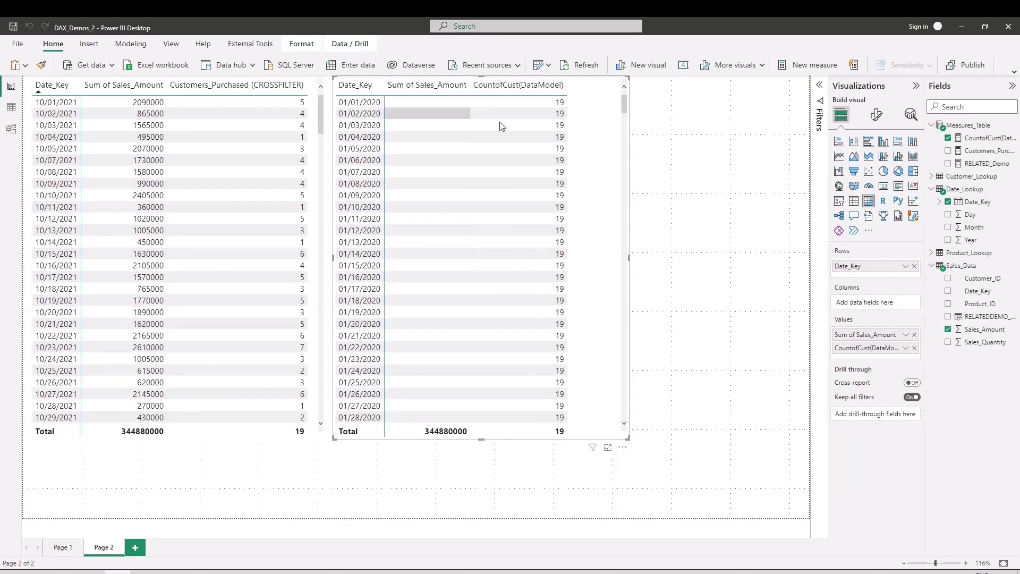